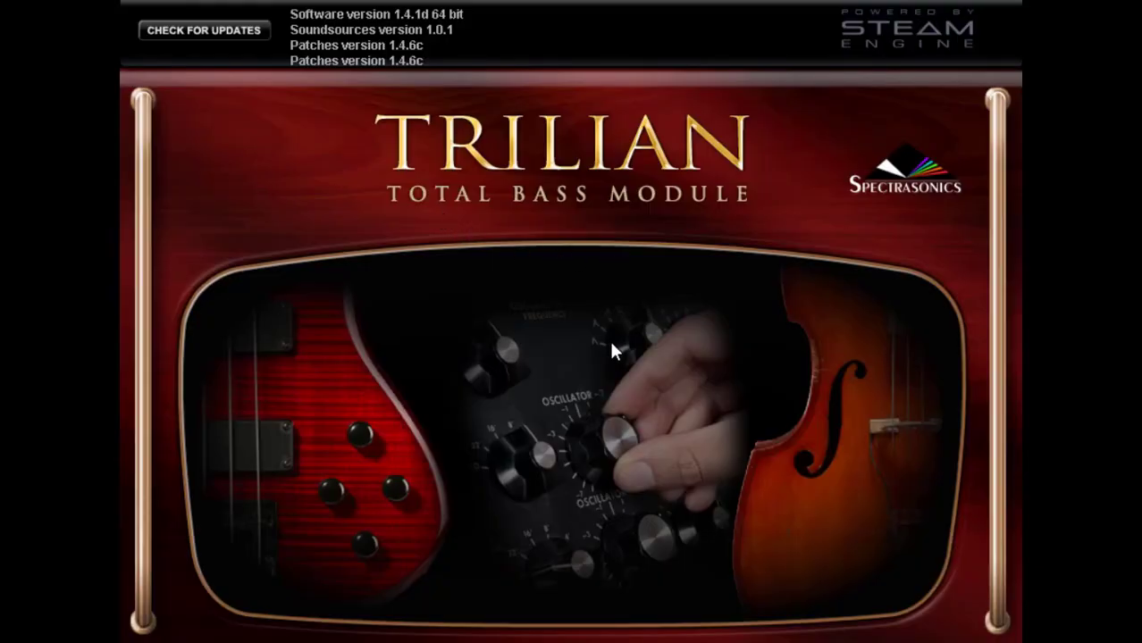
# Step: Open the multi's Live Mode page in Trilian and turn Live Mode on
pyautogui.click(611, 344)
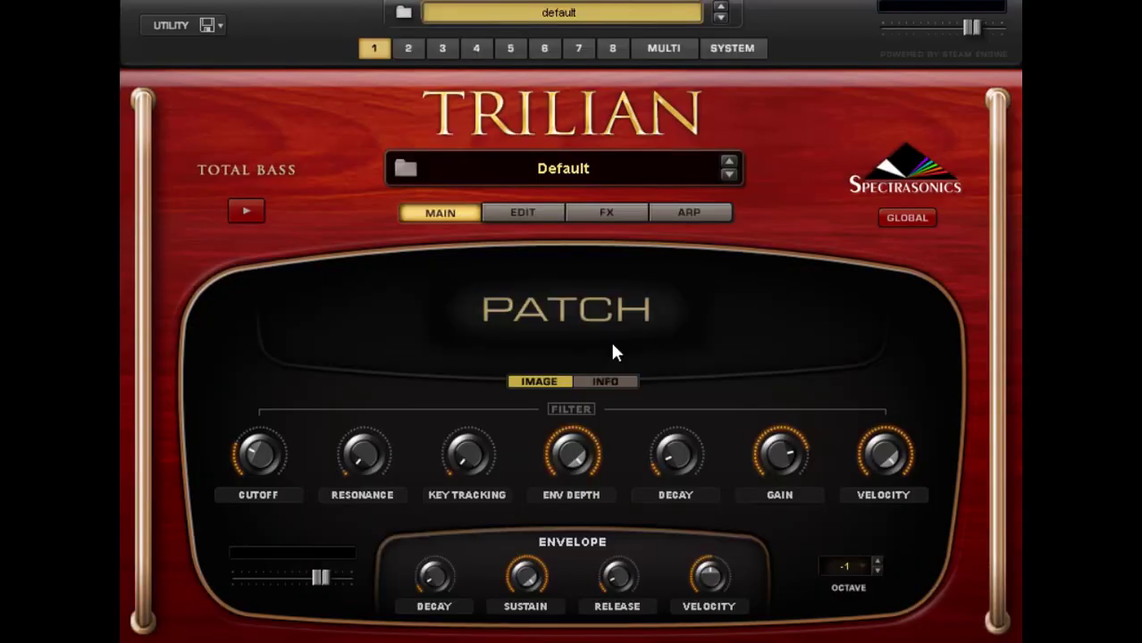
pyautogui.click(664, 50)
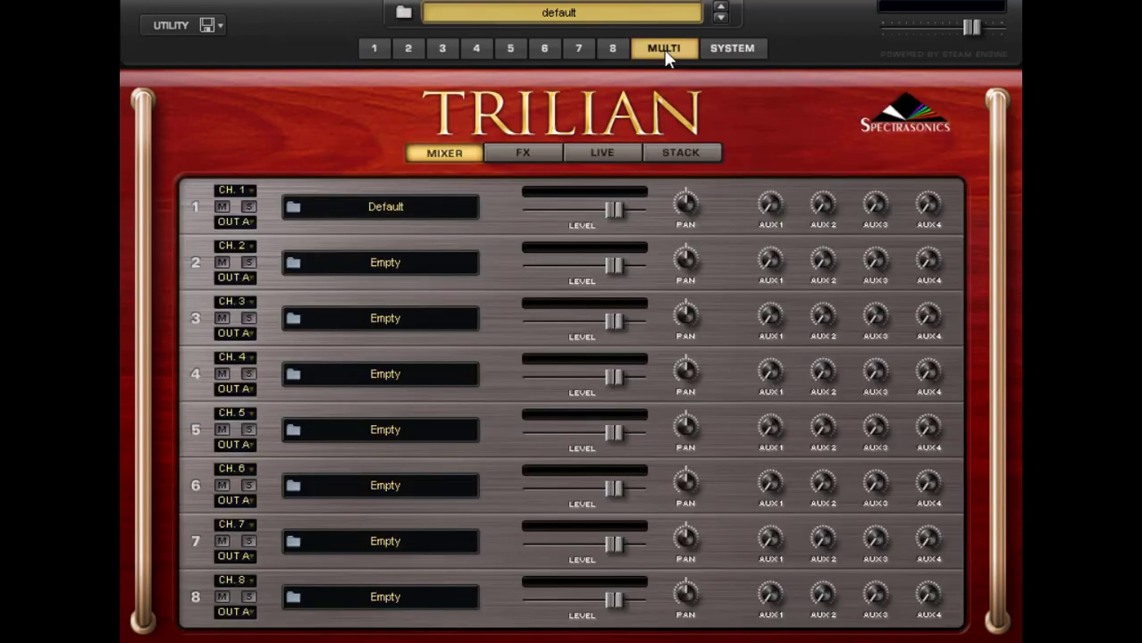
pyautogui.click(616, 159)
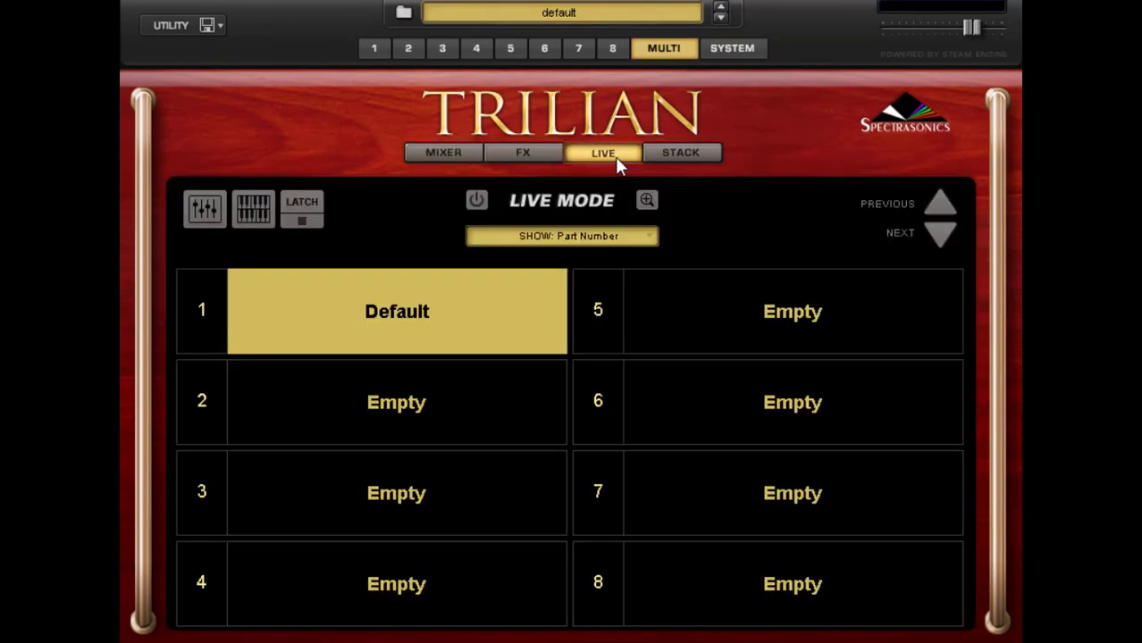
pyautogui.click(476, 202)
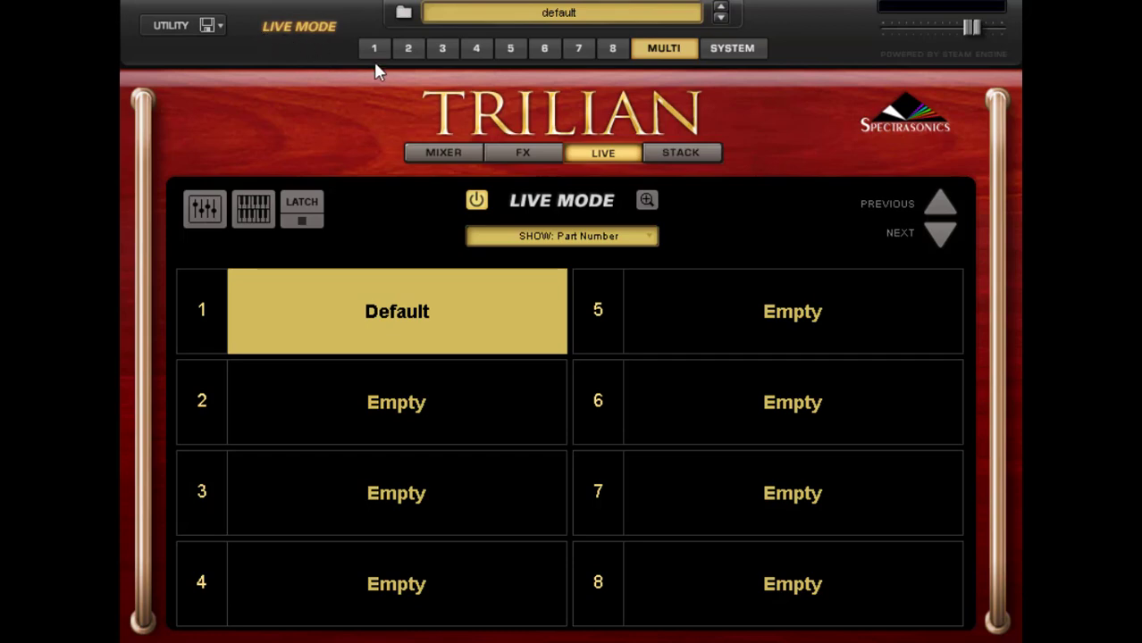
# Step: Browse the multi library and load the Hardcore Slap Keyswitch multi
pyautogui.click(403, 15)
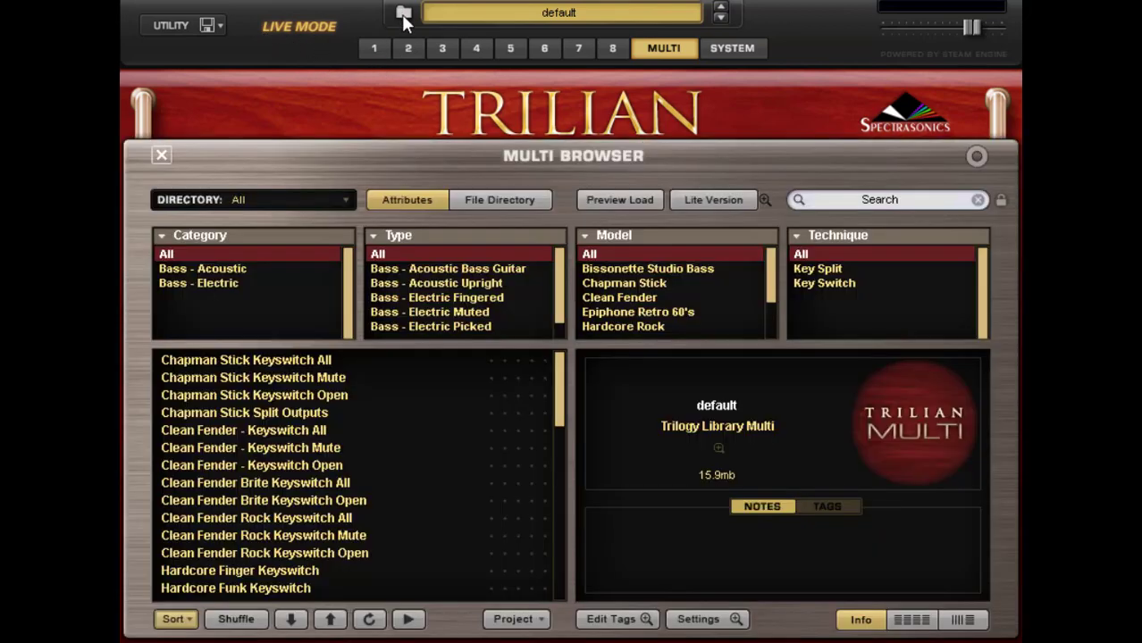
pyautogui.scroll(-2, 550, 400)
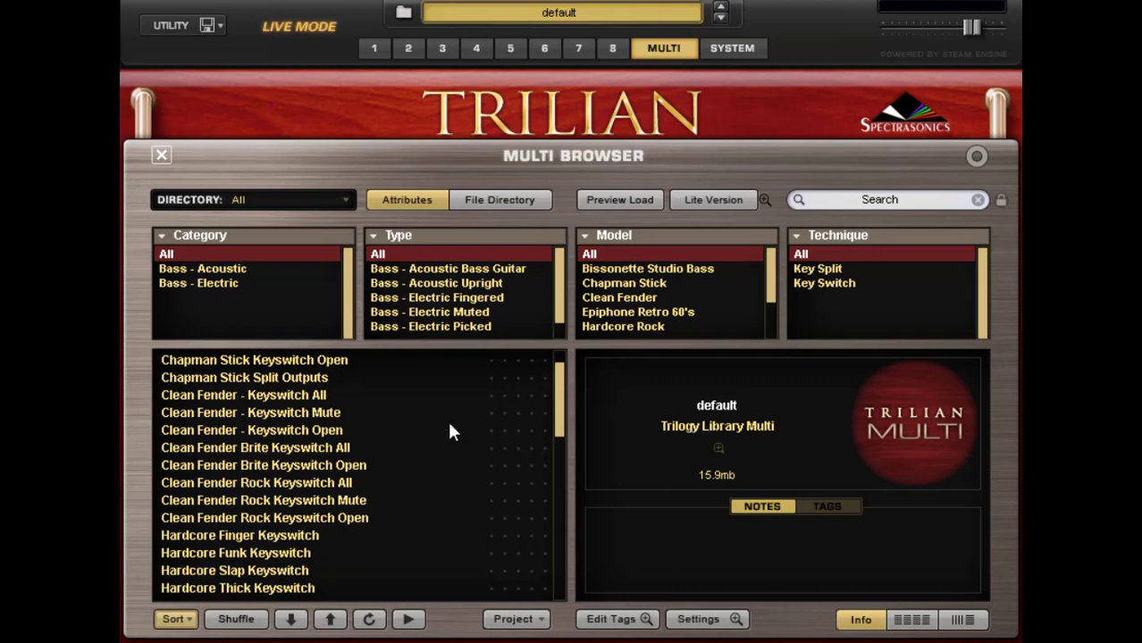
pyautogui.scroll(-6, 555, 404)
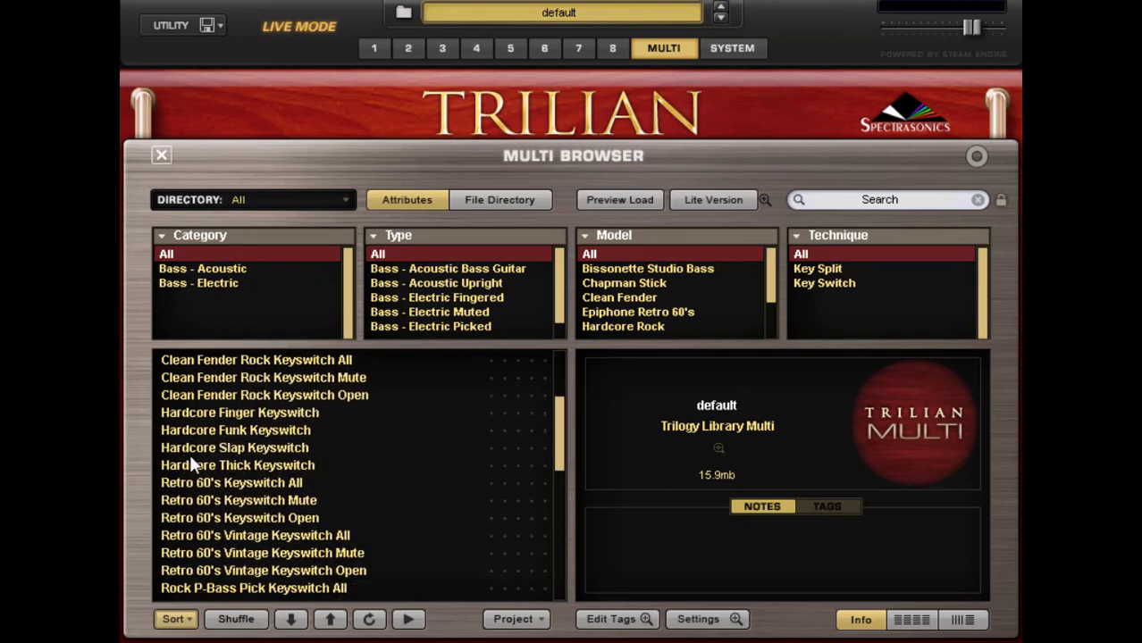
pyautogui.click(261, 452)
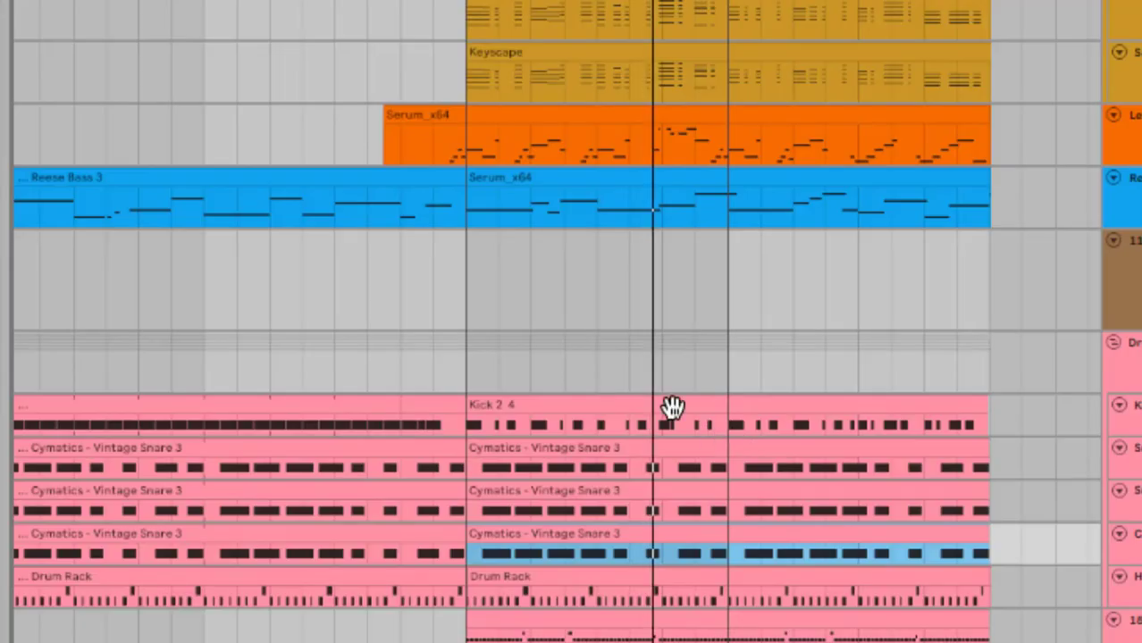
# Step: In Ableton Live, copy the Kick 2 4 clip onto the Trilian track and transpose all its notes down one octave to C2
pyautogui.moveTo(625, 407); pyautogui.dragTo(462, 313)
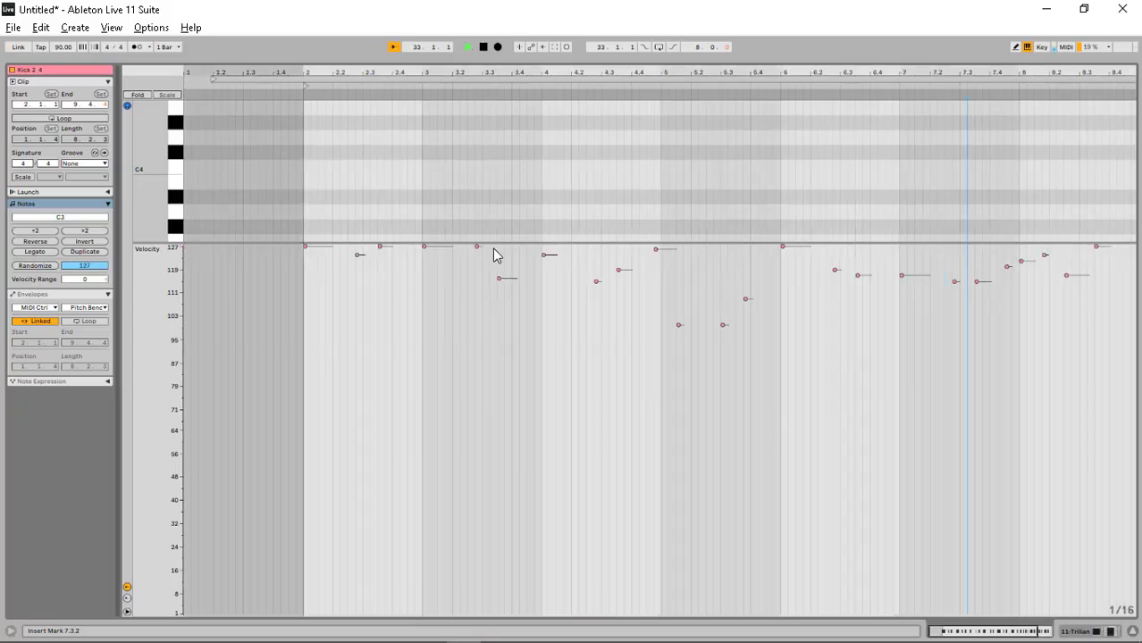
pyautogui.moveTo(520, 244); pyautogui.dragTo(522, 559)
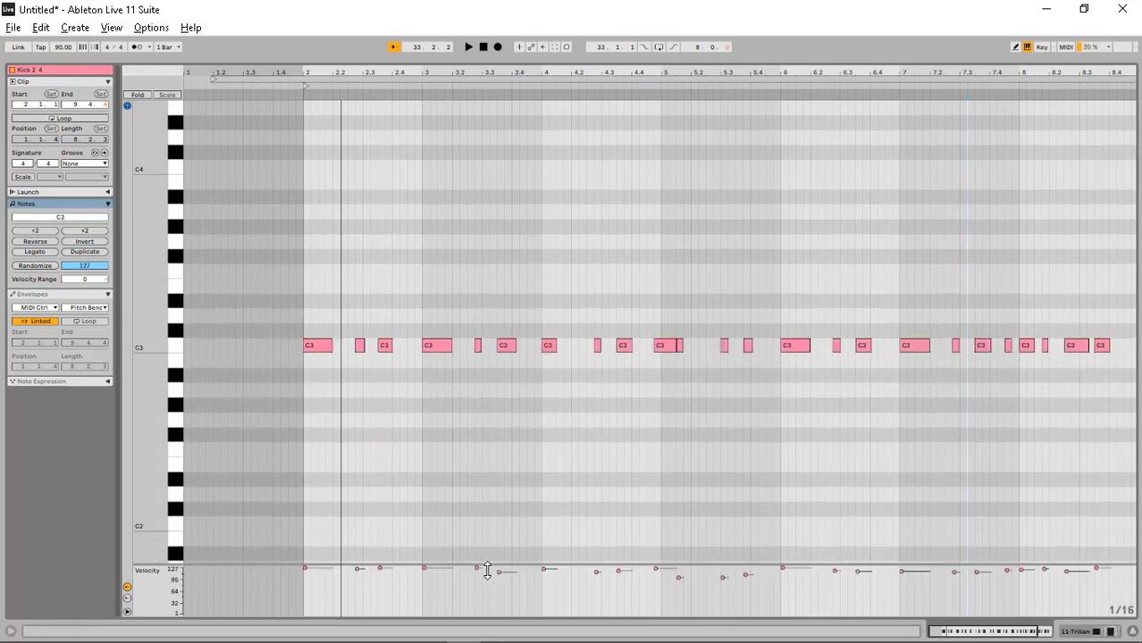
pyautogui.hotkey('ctrl', 'a')
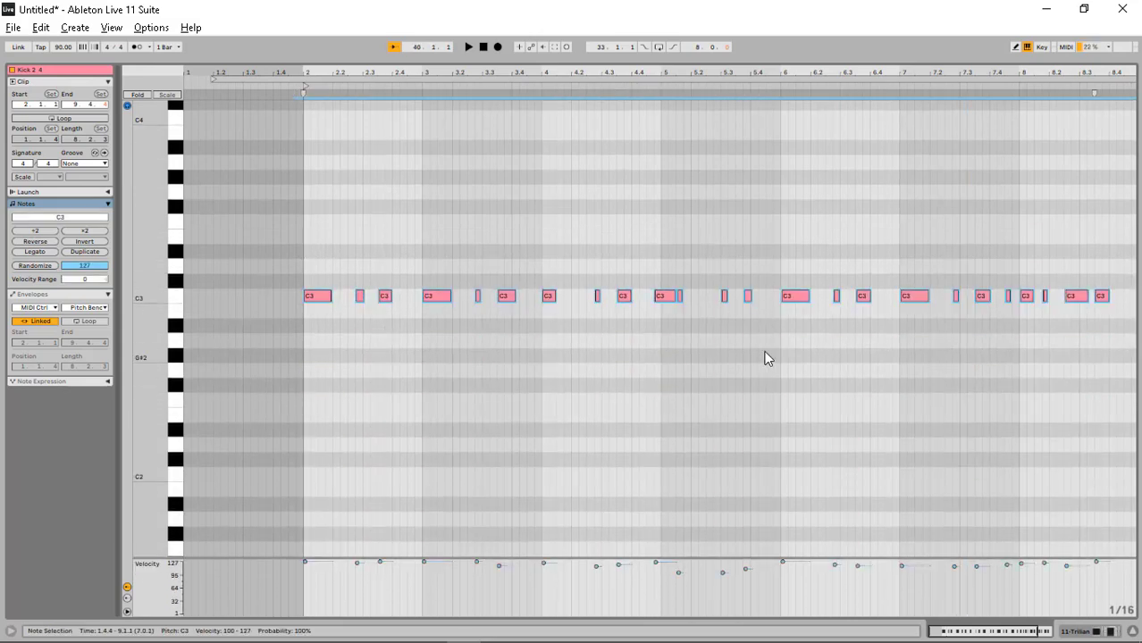
pyautogui.hotkey('shift', 'Down')
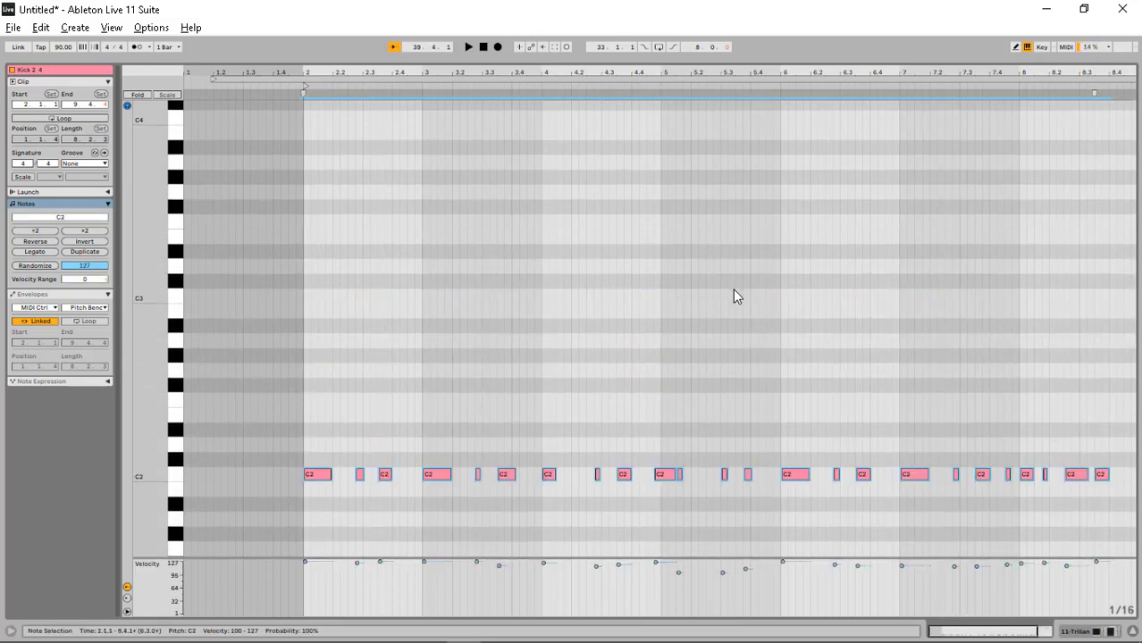
# Step: Transpose the first note of the clip, at 2.1, down to G1
pyautogui.scroll(-1, 539, 410)
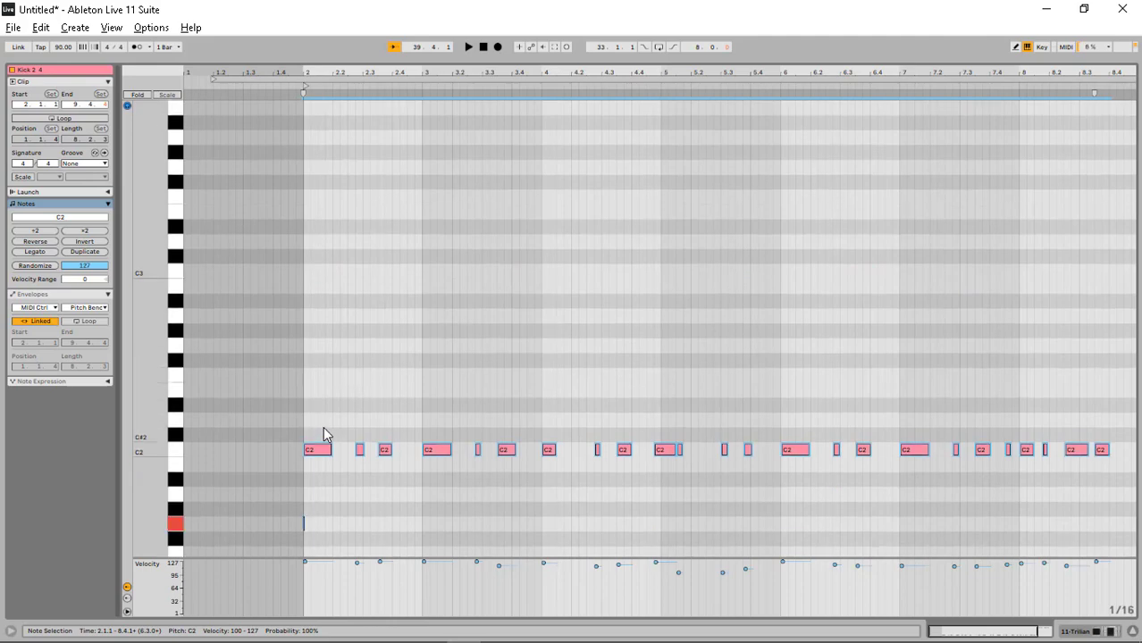
pyautogui.scroll(-1, 319, 423)
pyautogui.scroll(-1, 318, 424)
pyautogui.click(317, 377)
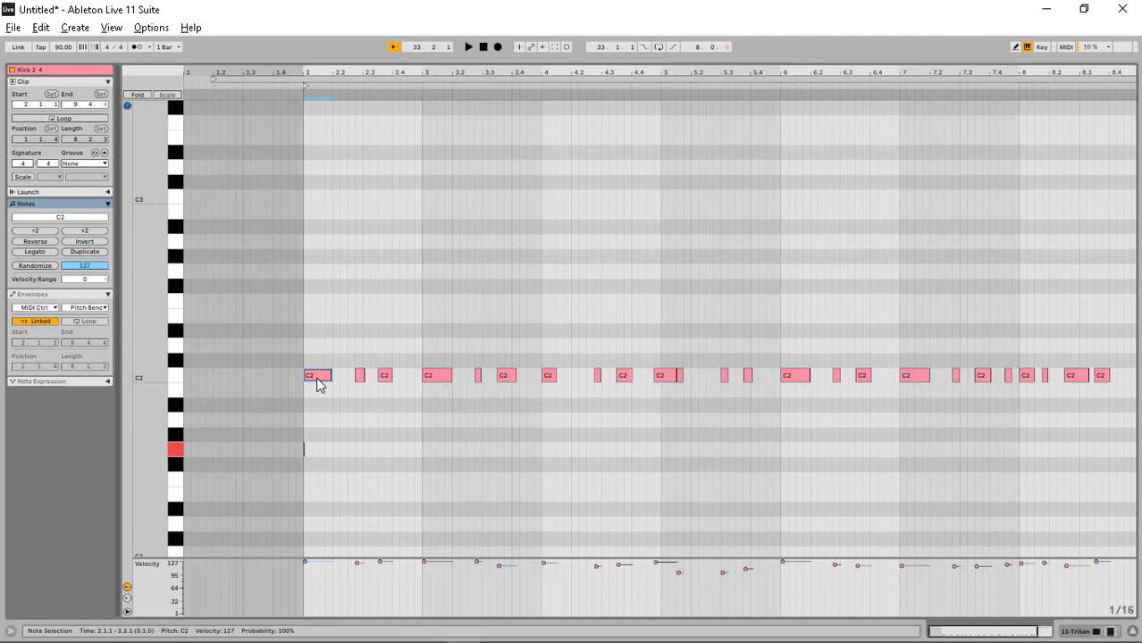
pyautogui.press('Down')
pyautogui.press('Down')
pyautogui.press('Down')
pyautogui.press('Down')
pyautogui.press('Down')
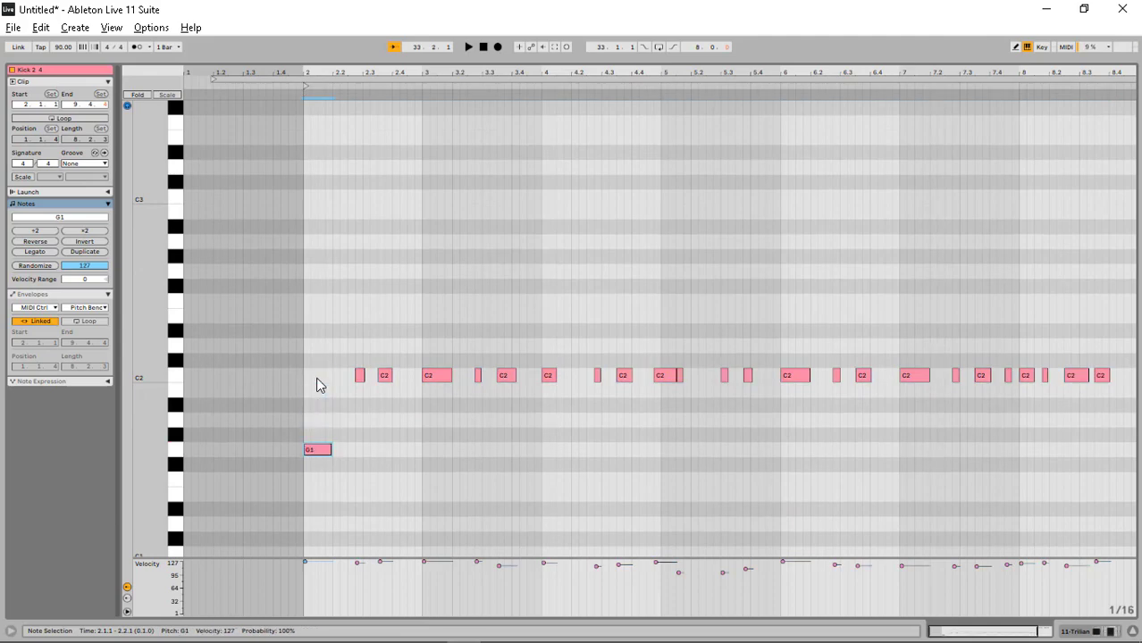
# Step: Lower the first note's velocity to 81 and reduce the velocities of the remaining notes in the clip
pyautogui.press('space')
pyautogui.moveTo(305, 561); pyautogui.dragTo(305, 579)
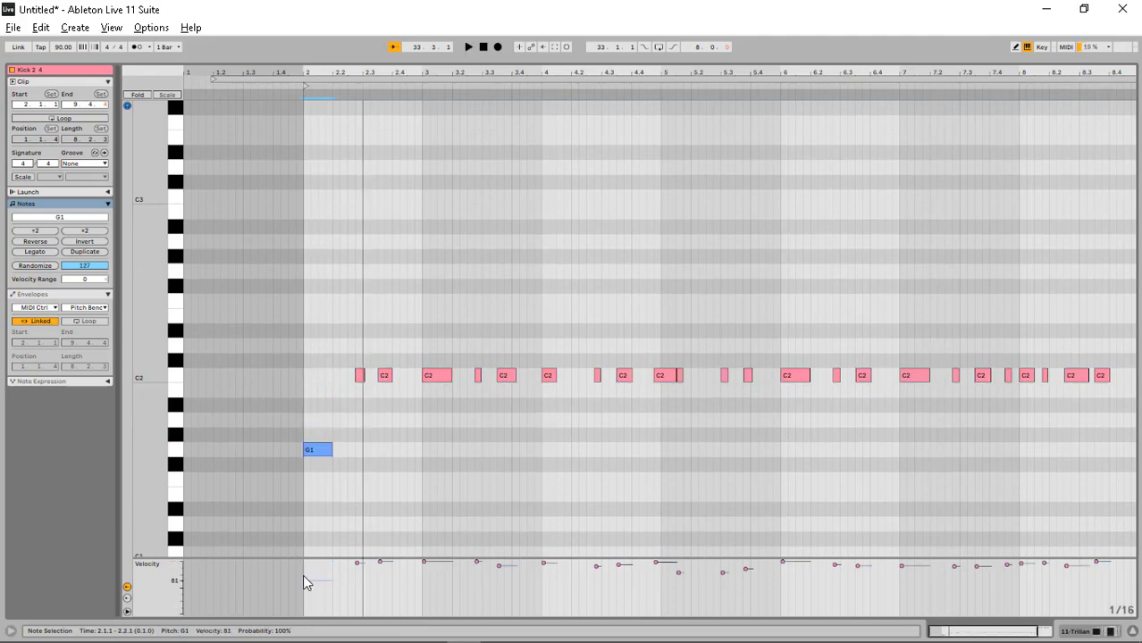
pyautogui.press('space')
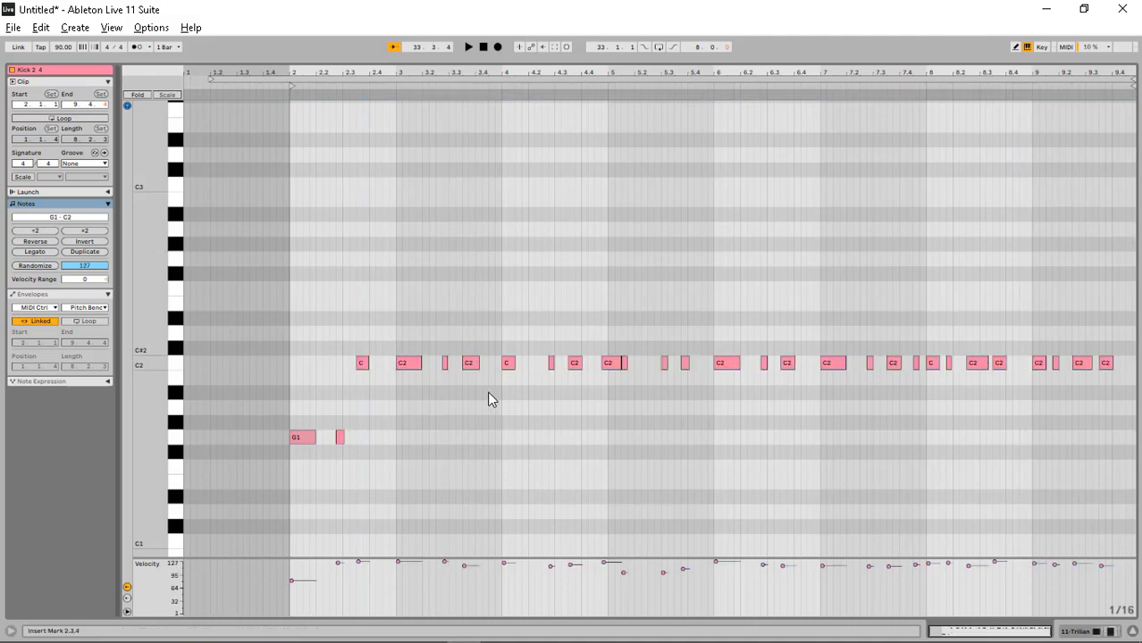
pyautogui.moveTo(490, 544); pyautogui.dragTo(490, 312)
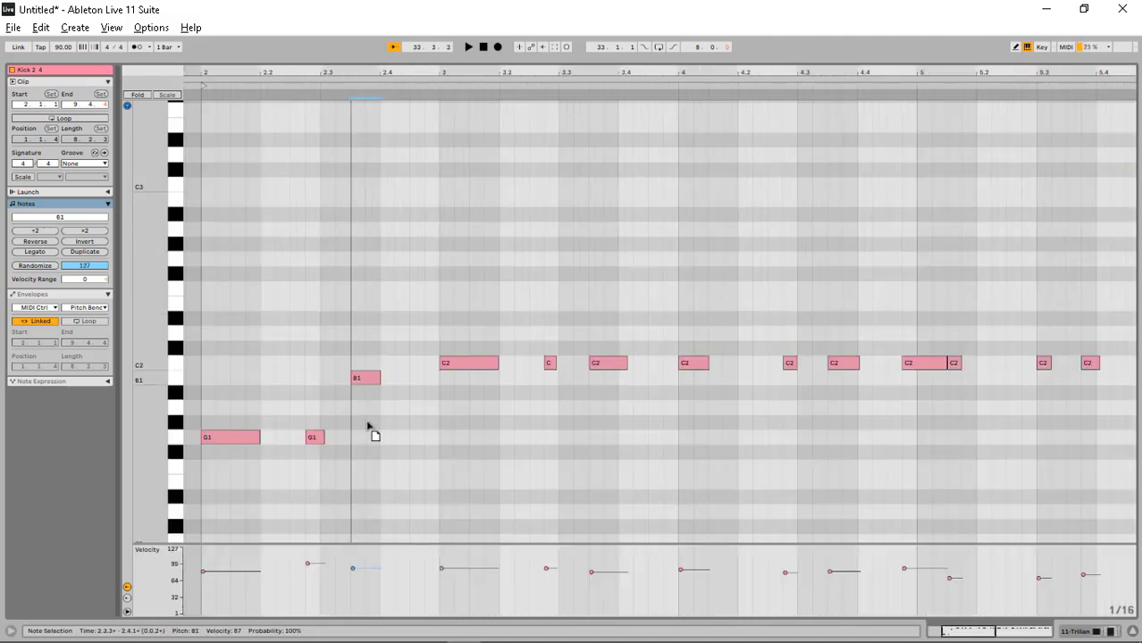
# Step: Move the third note to G1 and the note at the start of bar 3 to A#1, and audition them
pyautogui.moveTo(368, 421); pyautogui.dragTo(371, 441)
pyautogui.moveTo(664, 365); pyautogui.dragTo(658, 402)
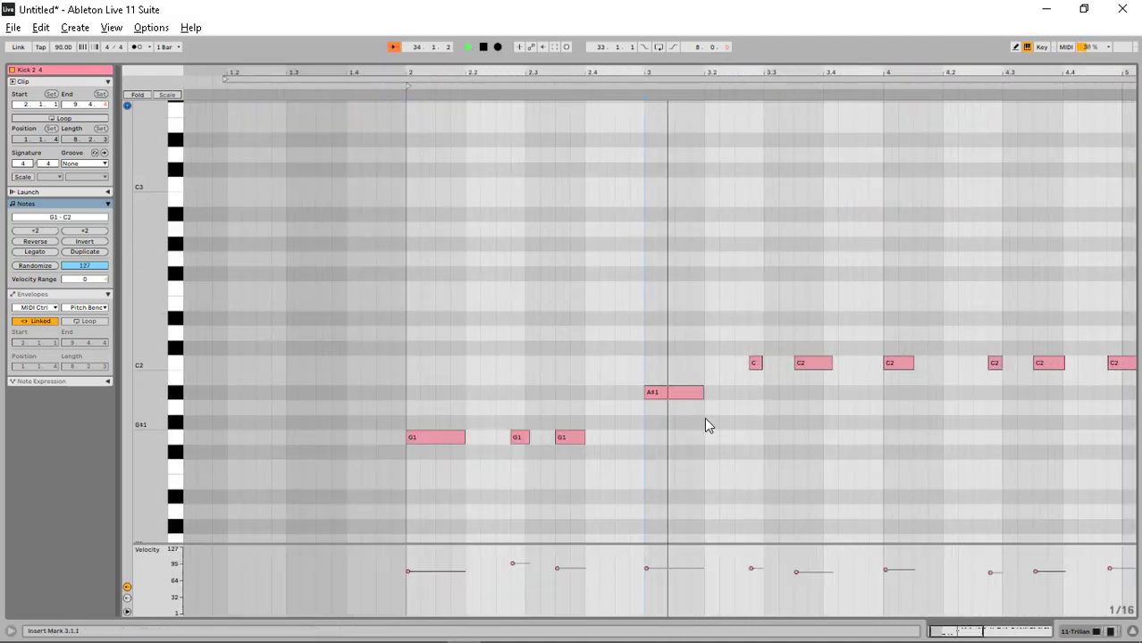
pyautogui.click(624, 438)
pyautogui.press('space')
pyautogui.press('space')
# Step: Add a new note at 3.2, place it on F#1 and play the passage
pyautogui.doubleClick(718, 439)
pyautogui.moveTo(723, 440); pyautogui.dragTo(754, 452)
pyautogui.click(627, 477)
pyautogui.press('space')
pyautogui.press('space')
# Step: Lower the two notes following the F#1 note in bar 3 to B1 and play the passage
pyautogui.moveTo(757, 366); pyautogui.dragTo(812, 379)
pyautogui.click(626, 434)
pyautogui.press('space')
pyautogui.press('space')
pyautogui.click(619, 445)
pyautogui.press('space')
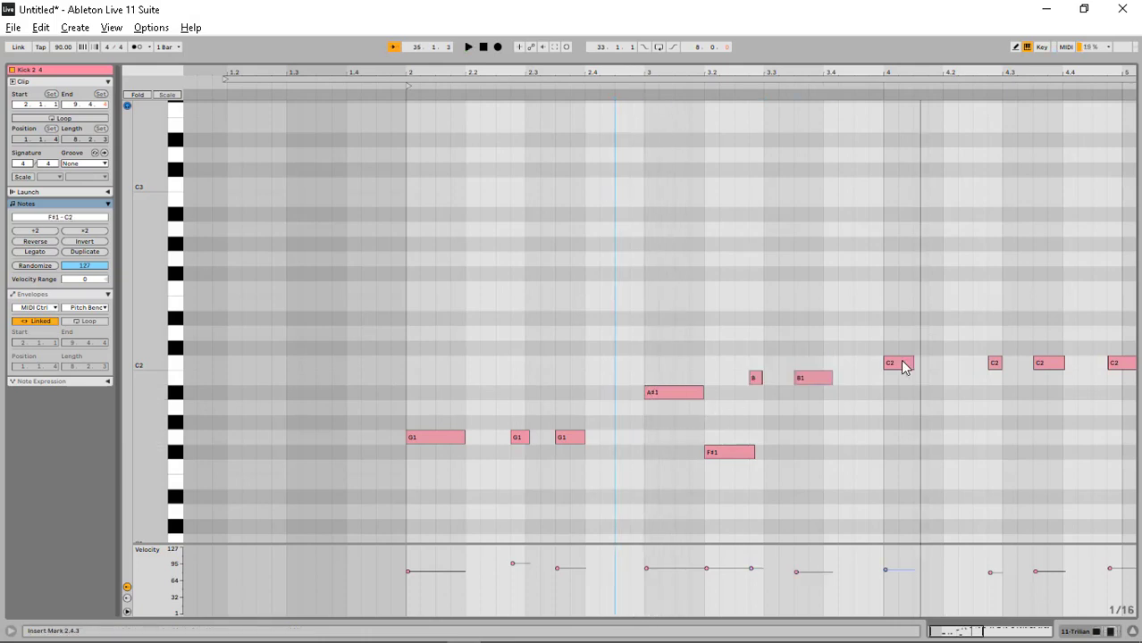
pyautogui.press('space')
# Step: Move the note at the start of bar 4 down to G1 and audition it
pyautogui.moveTo(904, 365); pyautogui.dragTo(898, 435)
pyautogui.click(874, 463)
pyautogui.press('space')
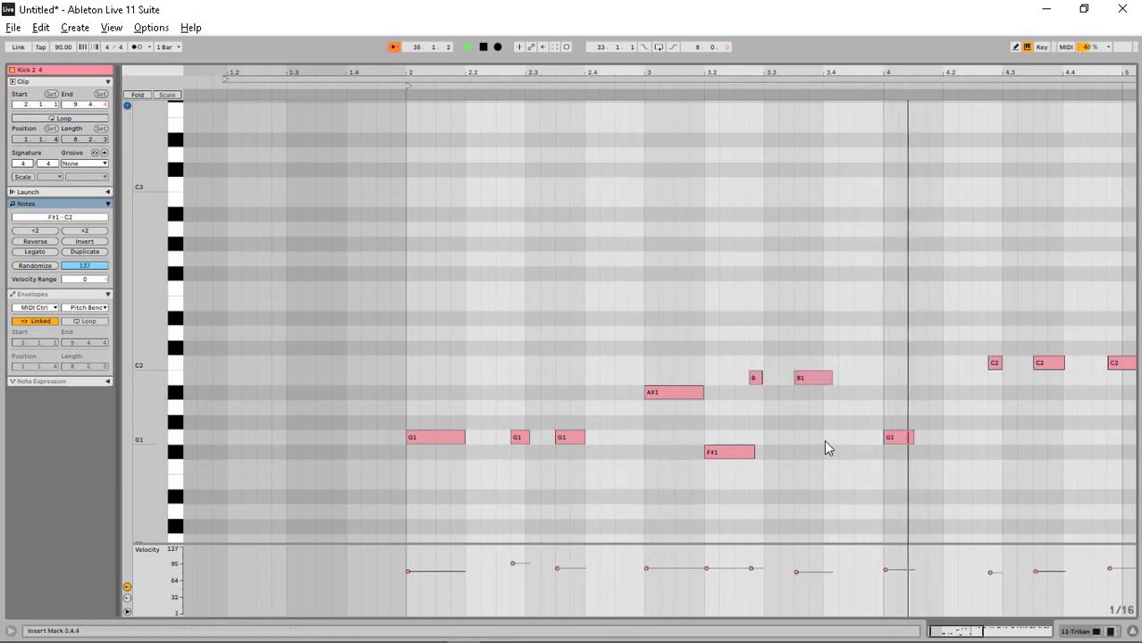
pyautogui.press('space')
# Step: Transpose the two notes between 4.2 and 4.4 down to G1 and play the bass line
pyautogui.moveTo(981, 382); pyautogui.dragTo(1062, 363)
pyautogui.press('Down')
pyautogui.press('Down')
pyautogui.press('Down')
pyautogui.press('Down')
pyautogui.press('Down')
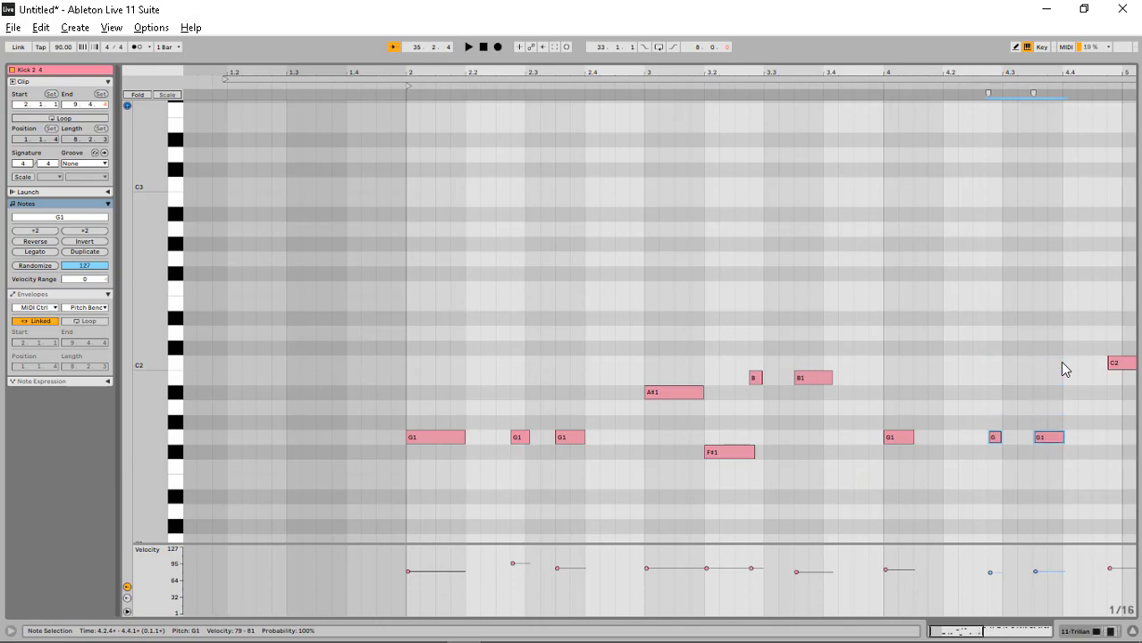
pyautogui.click(407, 484)
pyautogui.press('space')
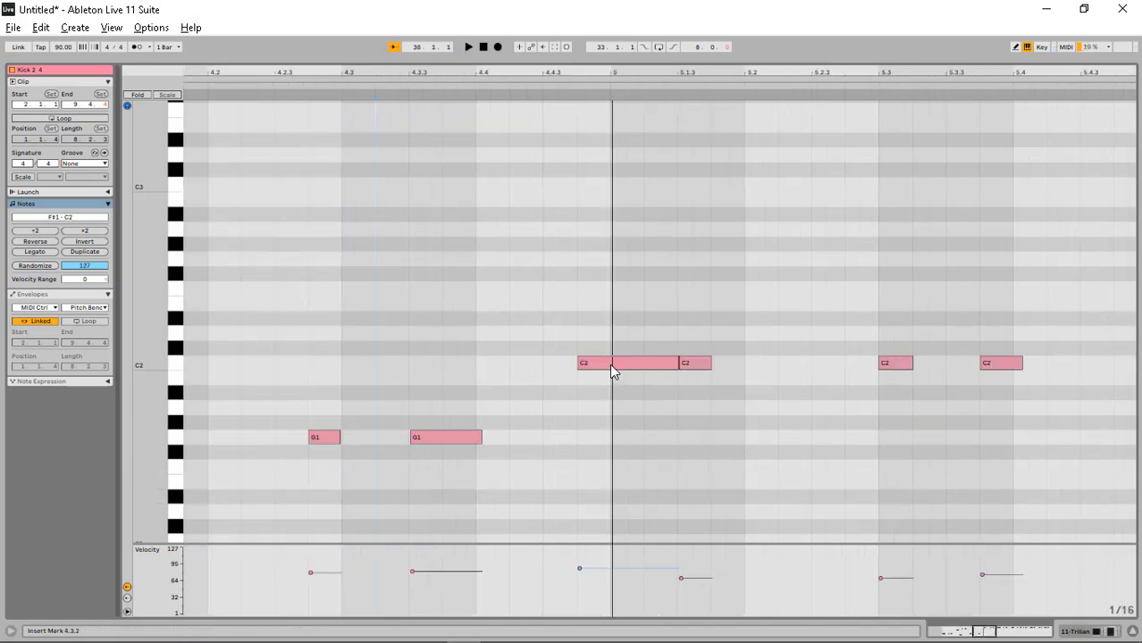
# Step: Transpose the two adjoining notes around the start of bar 5 down to A1
pyautogui.click(611, 366)
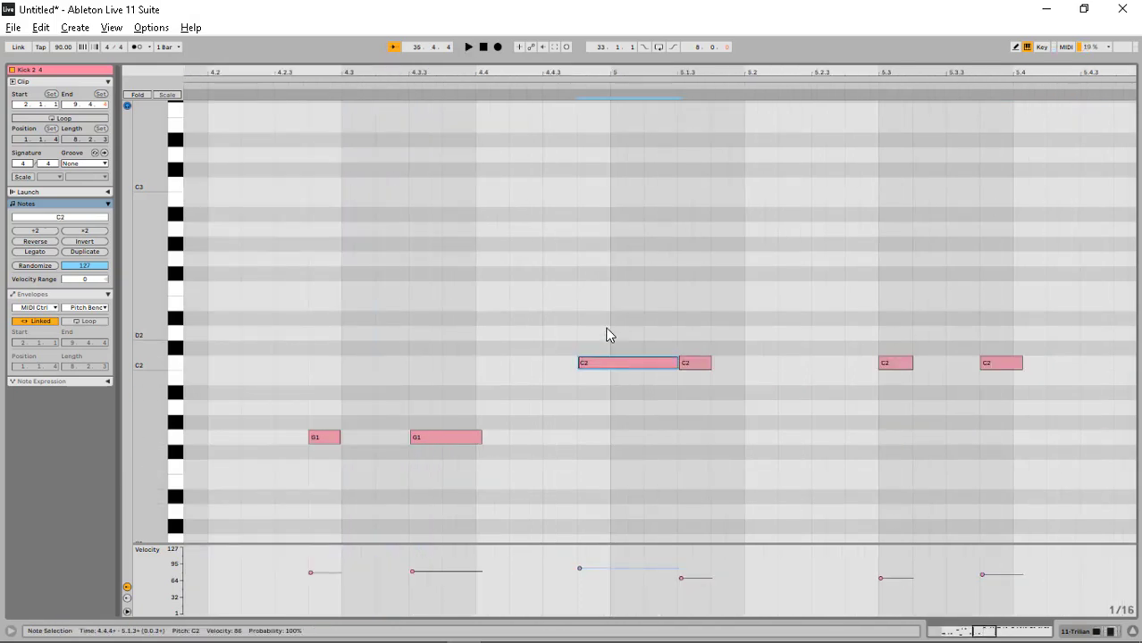
pyautogui.press('Down')
pyautogui.press('Down')
pyautogui.press('Down')
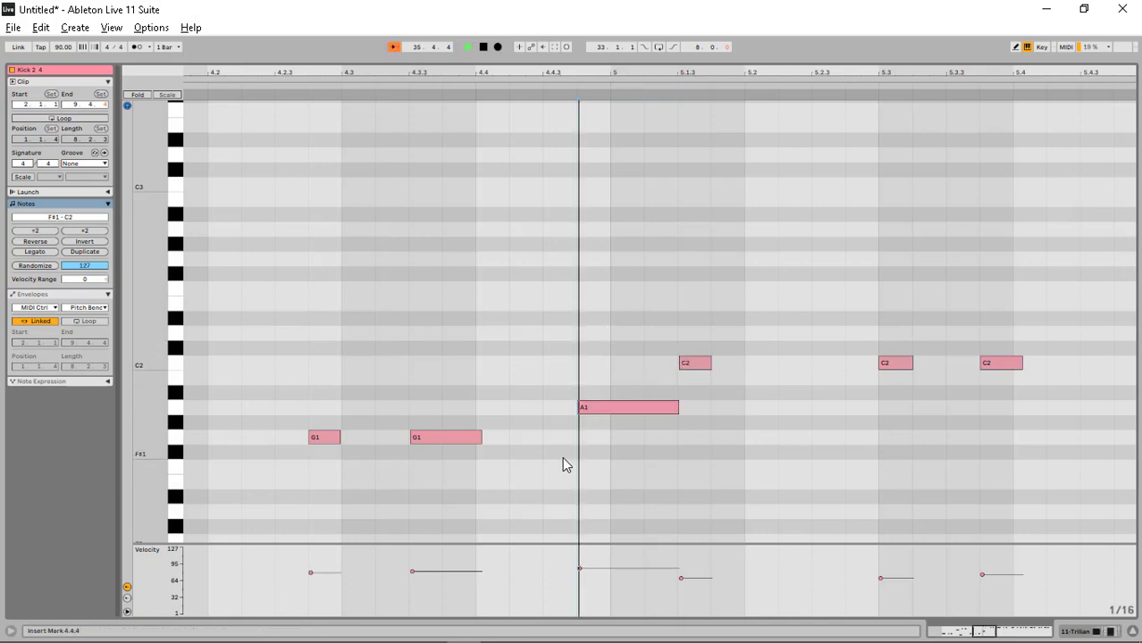
pyautogui.click(690, 361)
pyautogui.press('Down')
pyautogui.press('Down')
pyautogui.press('Down')
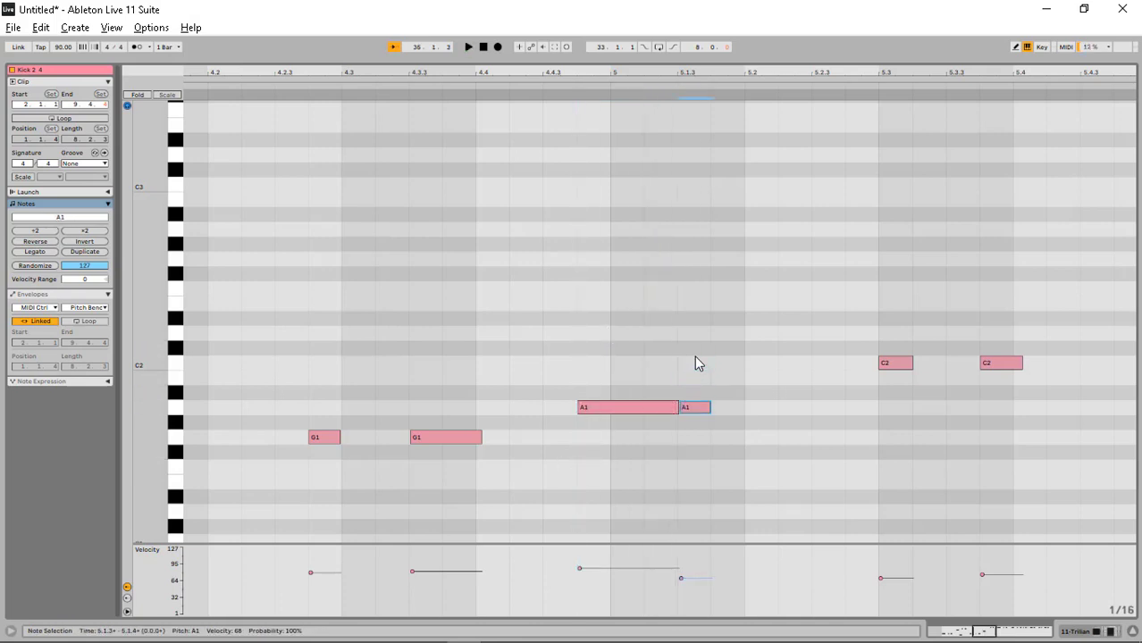
pyautogui.click(567, 459)
# Step: Transpose the two notes around 5.3 up to D2 and play the passage
pyautogui.moveTo(869, 354); pyautogui.dragTo(1028, 379)
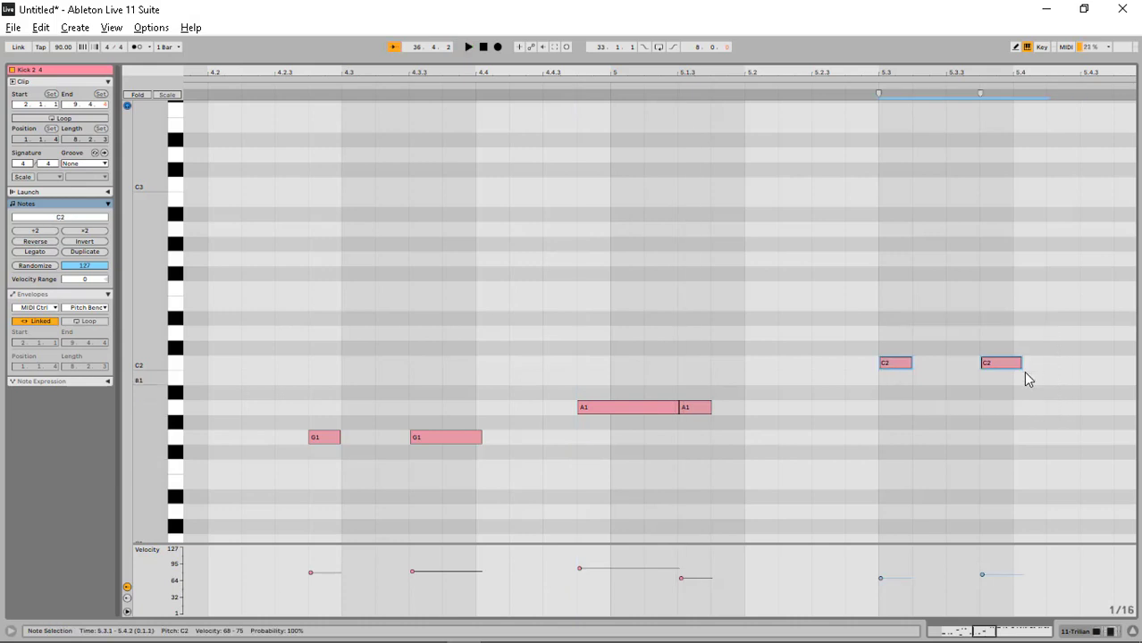
pyautogui.press('Up')
pyautogui.press('Up')
pyautogui.click(842, 441)
pyautogui.press('space')
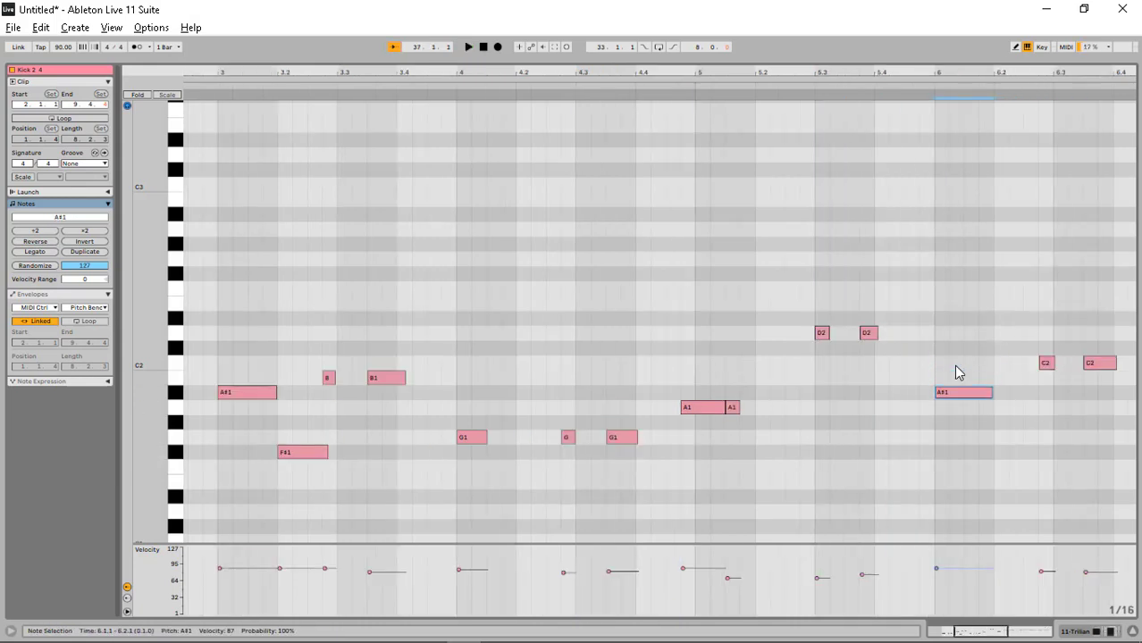
# Step: Lower the note at the start of bar 6 to G1 and audition it
pyautogui.press('Down')
pyautogui.press('Down')
pyautogui.press('Down')
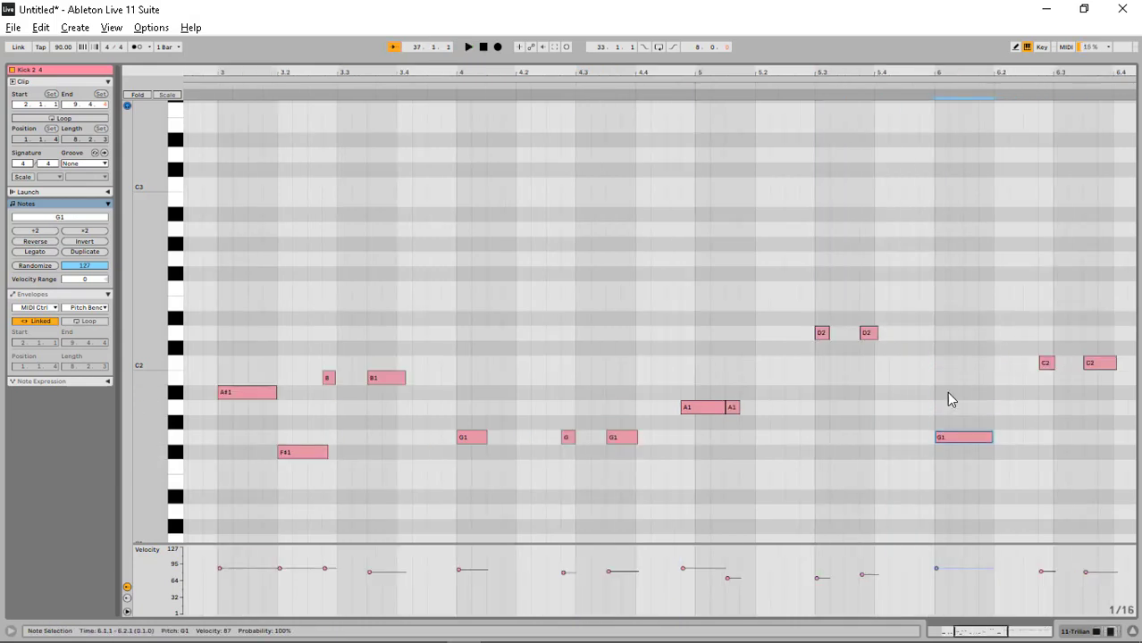
pyautogui.click(920, 450)
pyautogui.press('space')
# Step: Transpose the two notes between 6.2 and 6.4 down to G1 and play the line
pyautogui.moveTo(1032, 352); pyautogui.dragTo(1109, 376)
pyautogui.press('Down')
pyautogui.press('Down')
pyautogui.press('Down')
pyautogui.press('Down')
pyautogui.press('Down')
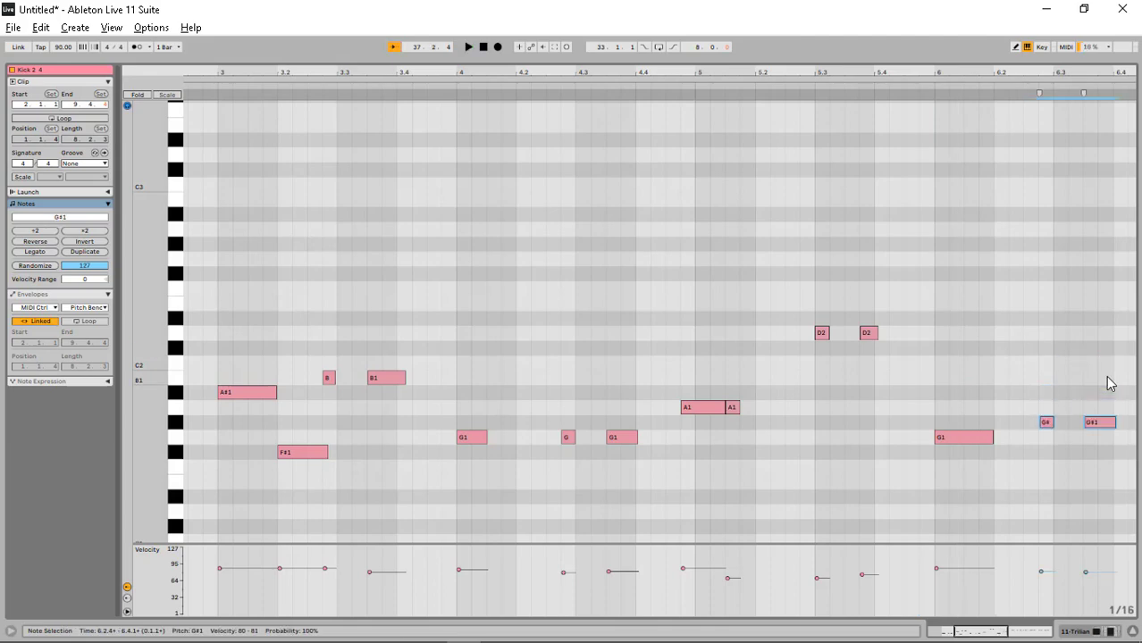
pyautogui.click(641, 486)
pyautogui.press('space')
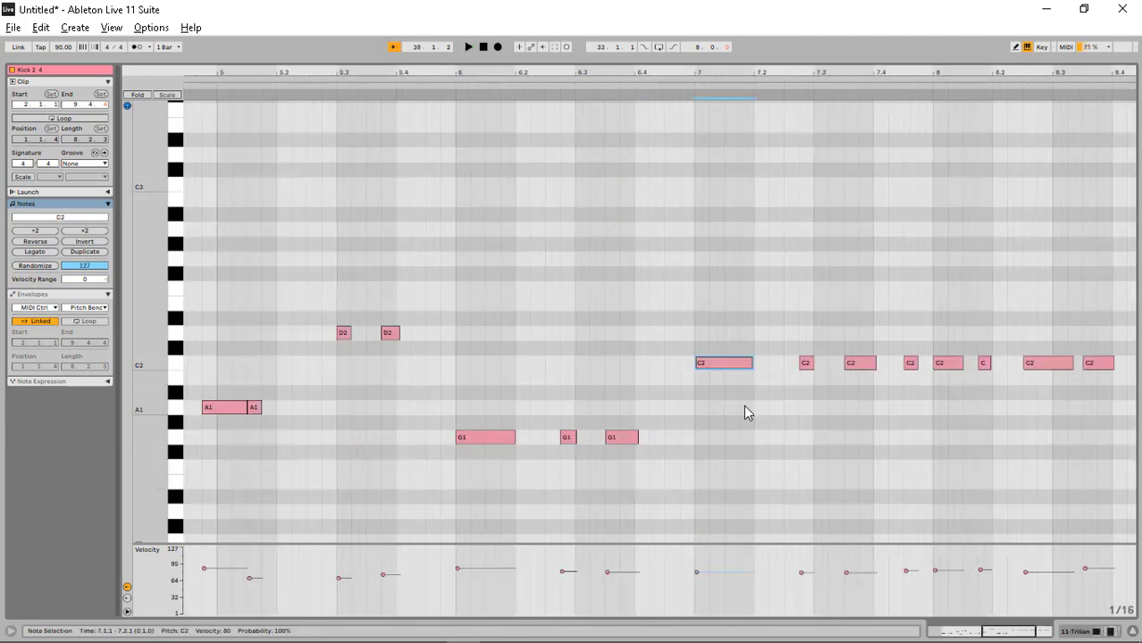
# Step: Transpose the note at the start of bar 7 and the two notes after it down to G1, and play the passage
pyautogui.press('Down')
pyautogui.press('Down')
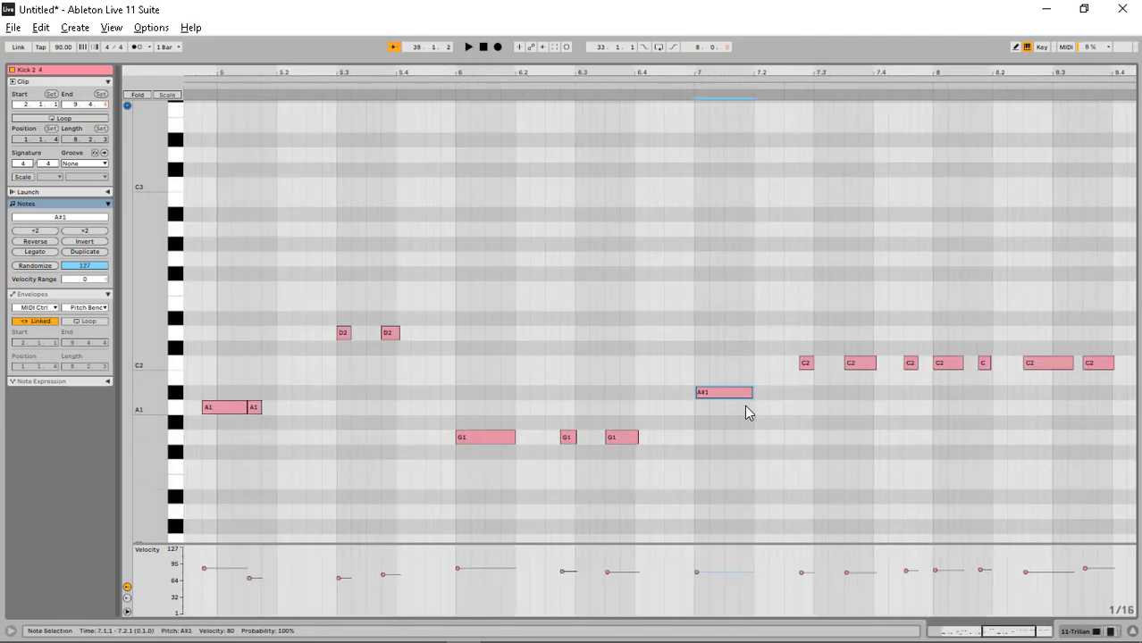
pyautogui.press('Down')
pyautogui.press('Down')
pyautogui.press('Down')
pyautogui.click(435, 482)
pyautogui.press('space')
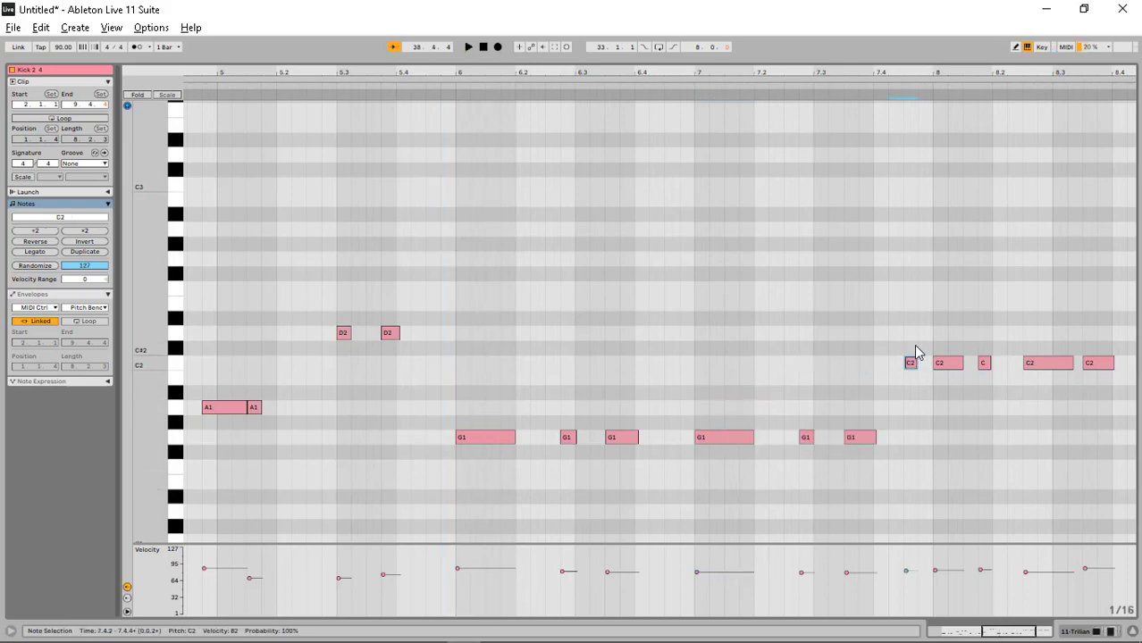
# Step: Transpose the short note just before bar 8 down to G1
pyautogui.press('Down')
pyautogui.press('Down')
pyautogui.press('Down')
pyautogui.press('Down')
pyautogui.press('Down')
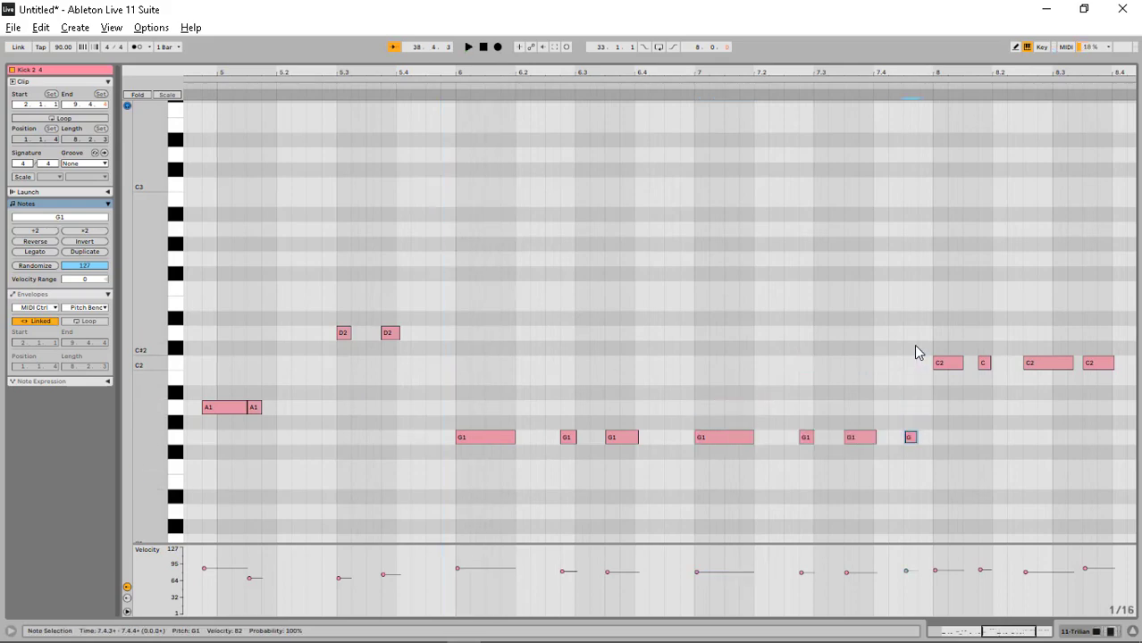
# Step: Transpose the two notes at the start of bar 8 down to F#1 and play the passage
pyautogui.moveTo(924, 329); pyautogui.dragTo(1012, 390)
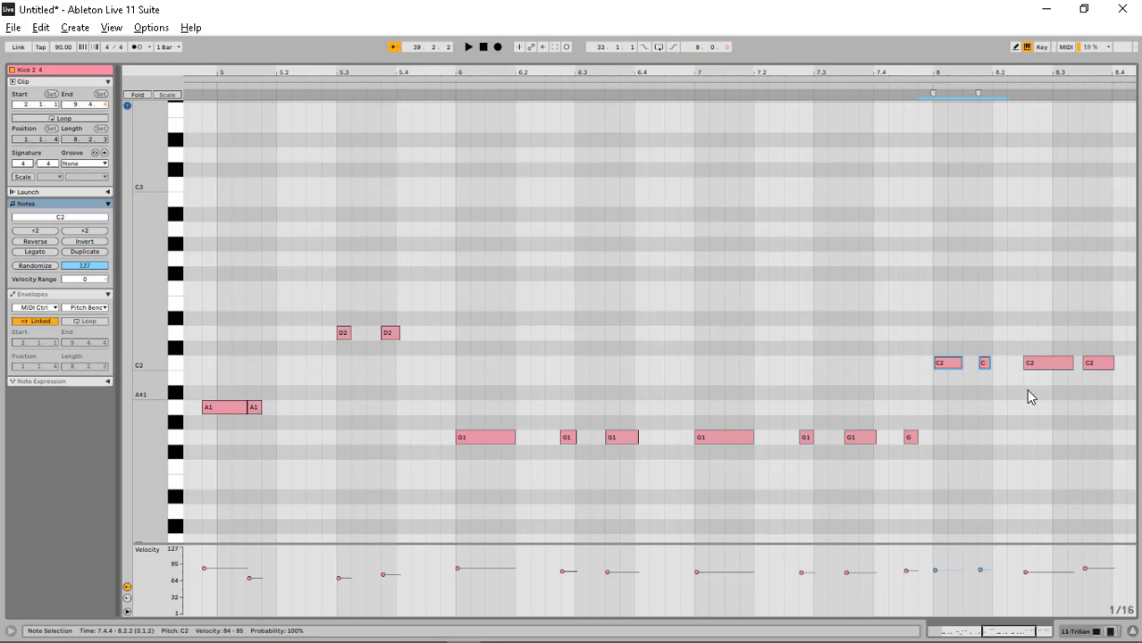
pyautogui.press('Down')
pyautogui.press('Down')
pyautogui.press('Down')
pyautogui.press('Down')
pyautogui.press('Down')
pyautogui.press('Down')
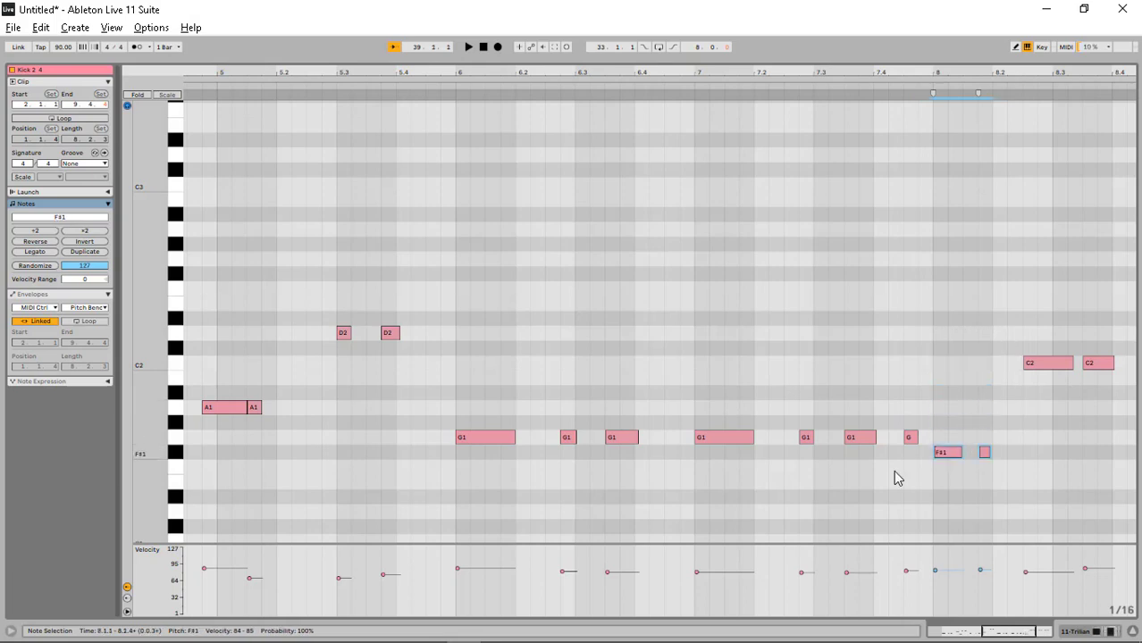
pyautogui.click(893, 472)
pyautogui.press('space')
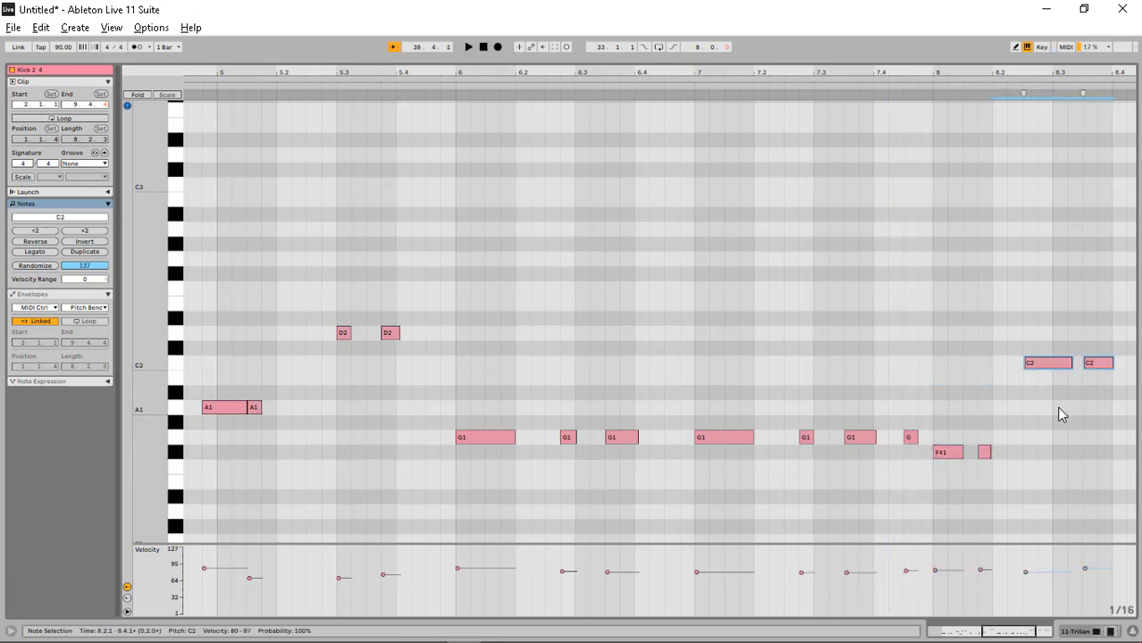
# Step: Lower the two notes between 8.2 and 8.4 to B1 and play the line
pyautogui.press('Down')
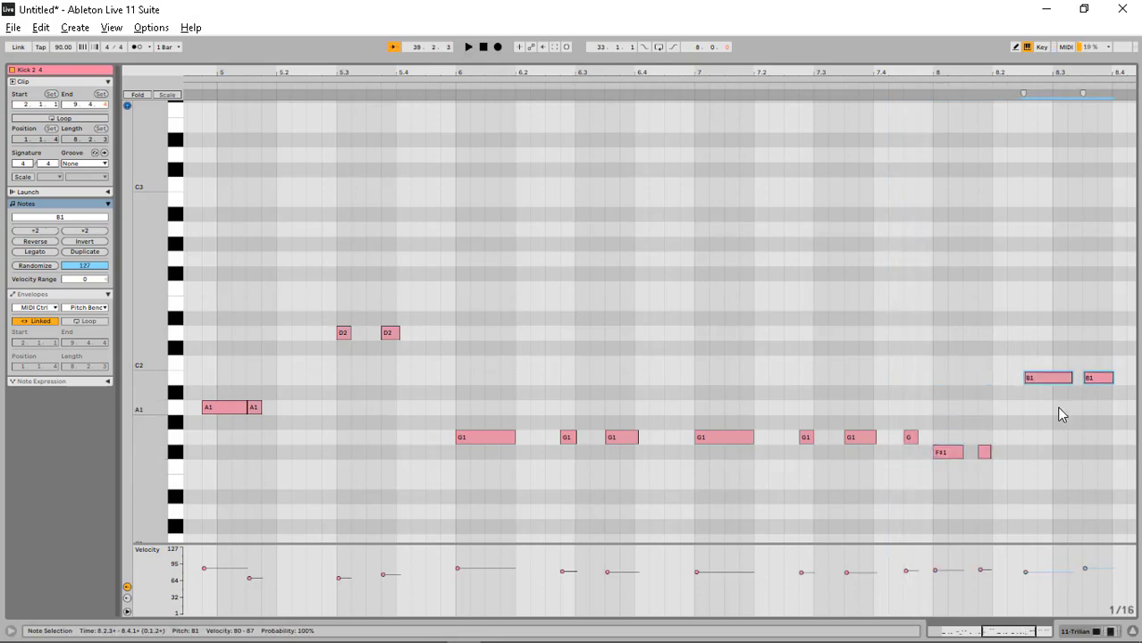
pyautogui.click(819, 500)
pyautogui.press('space')
# Step: Transpose the two notes at the start of bar 9 down to E1
pyautogui.scroll(-5, 781, 452)
pyautogui.press('Down')
pyautogui.press('Down')
pyautogui.press('Down')
pyautogui.press('Down')
pyautogui.press('Down')
pyautogui.press('Down')
pyautogui.press('Down')
pyautogui.press('Down')
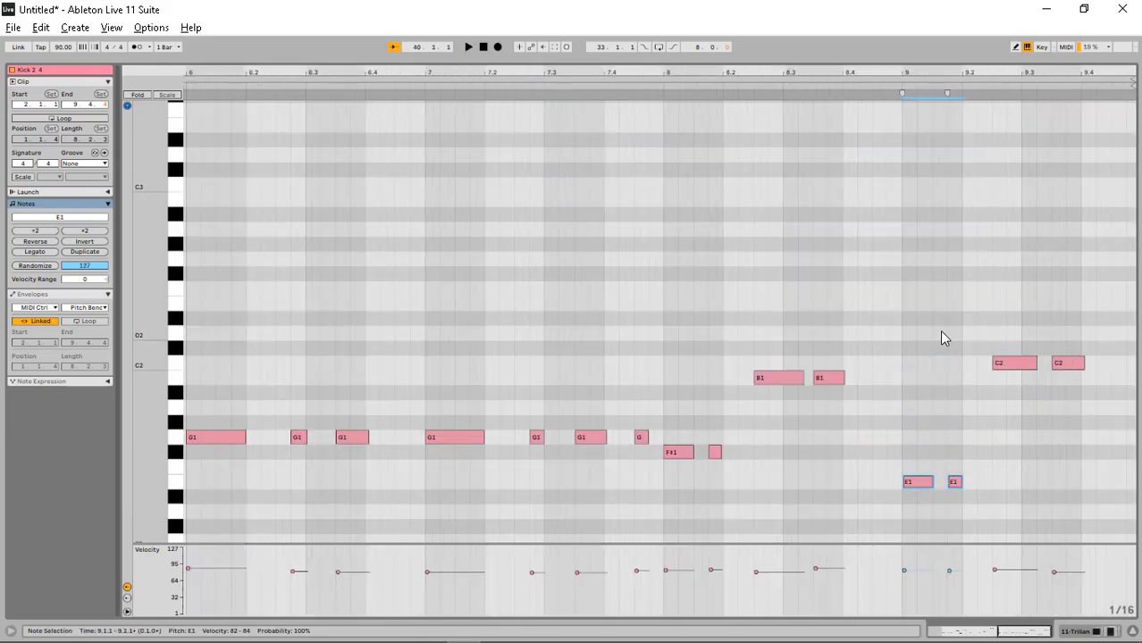
# Step: Transpose the two notes between 9.2 and 9.4 down to A1 and play from just before bar 9
pyautogui.moveTo(1009, 330); pyautogui.dragTo(1051, 412)
pyautogui.press('Down')
pyautogui.press('Down')
pyautogui.press('Down')
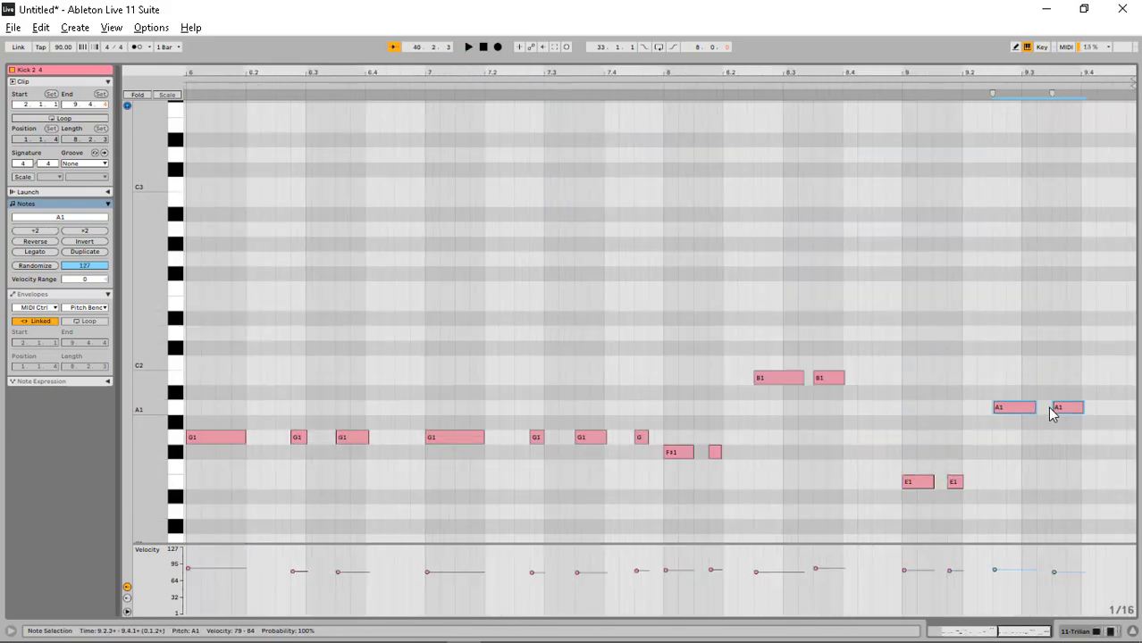
pyautogui.press('Down')
pyautogui.press('Up')
pyautogui.click(895, 471)
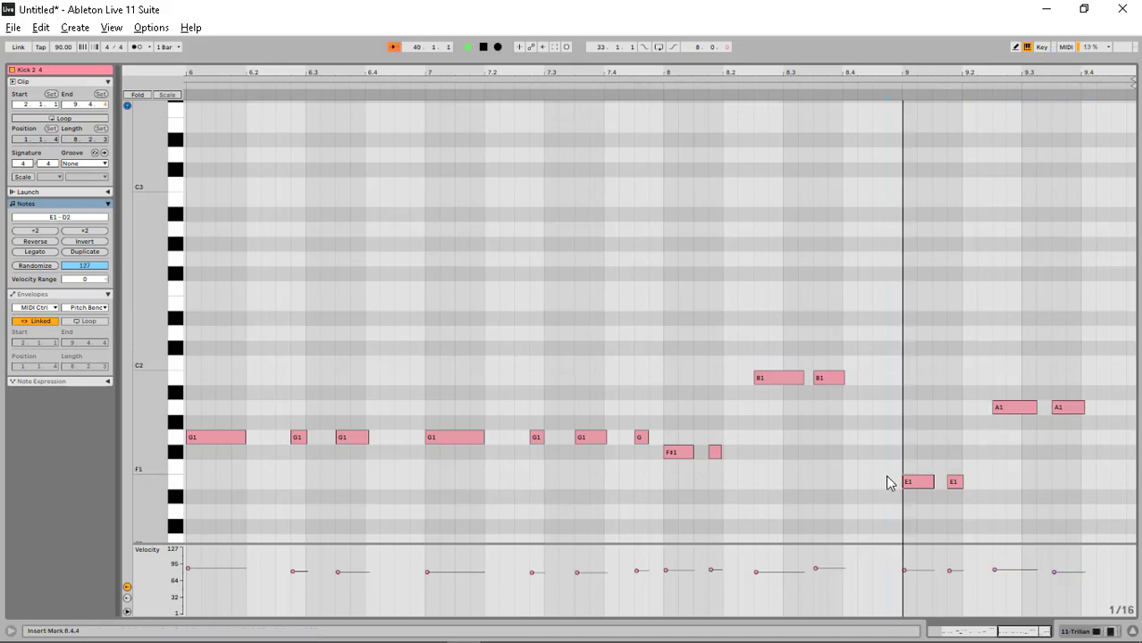
pyautogui.press('space')
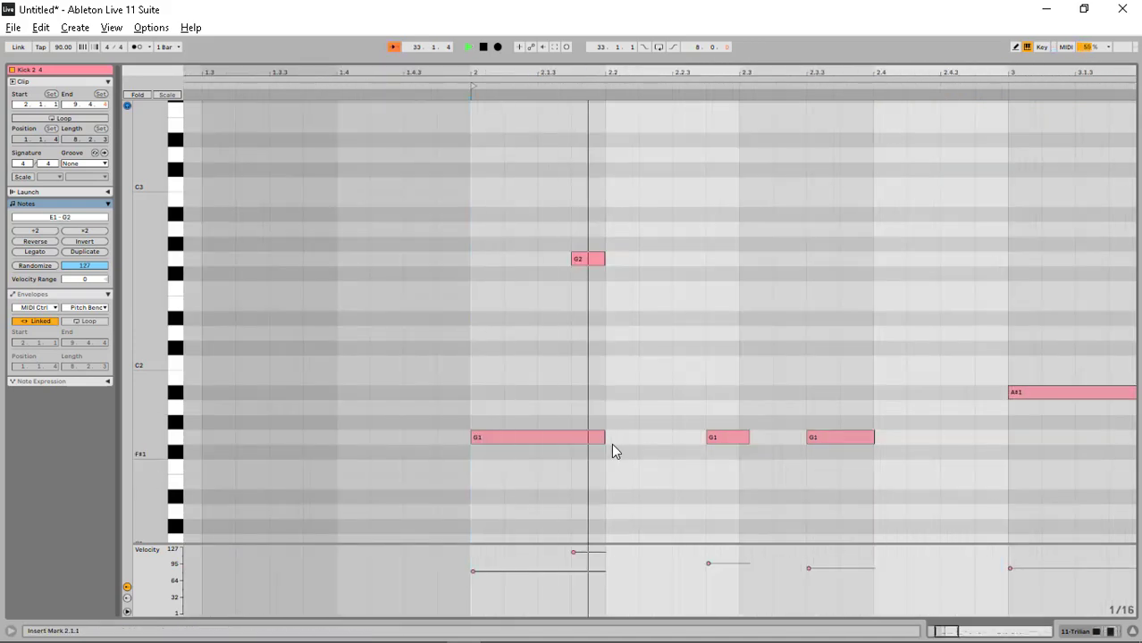
# Step: Audition the start of the bass line and raise the note at 2.3.3 an octave to G2
pyautogui.press('space')
pyautogui.press('space')
pyautogui.press('space')
pyautogui.click(700, 432)
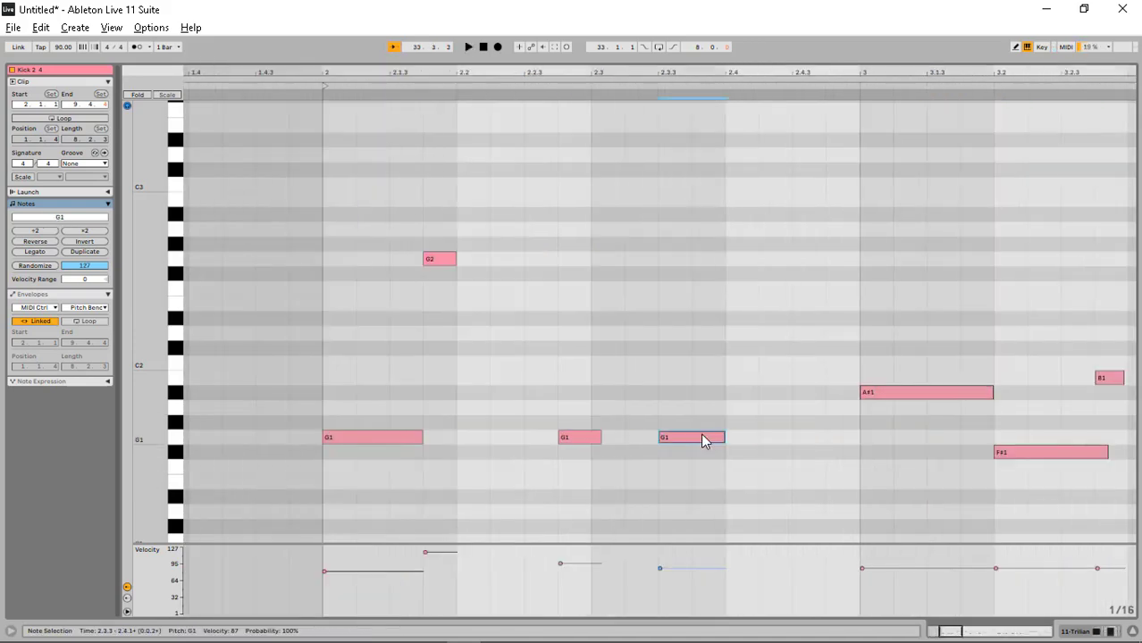
pyautogui.press('Up')
pyautogui.press('Up')
pyautogui.press('Up')
pyautogui.press('Up')
pyautogui.press('Up')
pyautogui.press('Up')
pyautogui.press('Up')
pyautogui.press('Up')
pyautogui.press('Up')
pyautogui.press('Up')
pyautogui.press('Up')
pyautogui.press('Up')
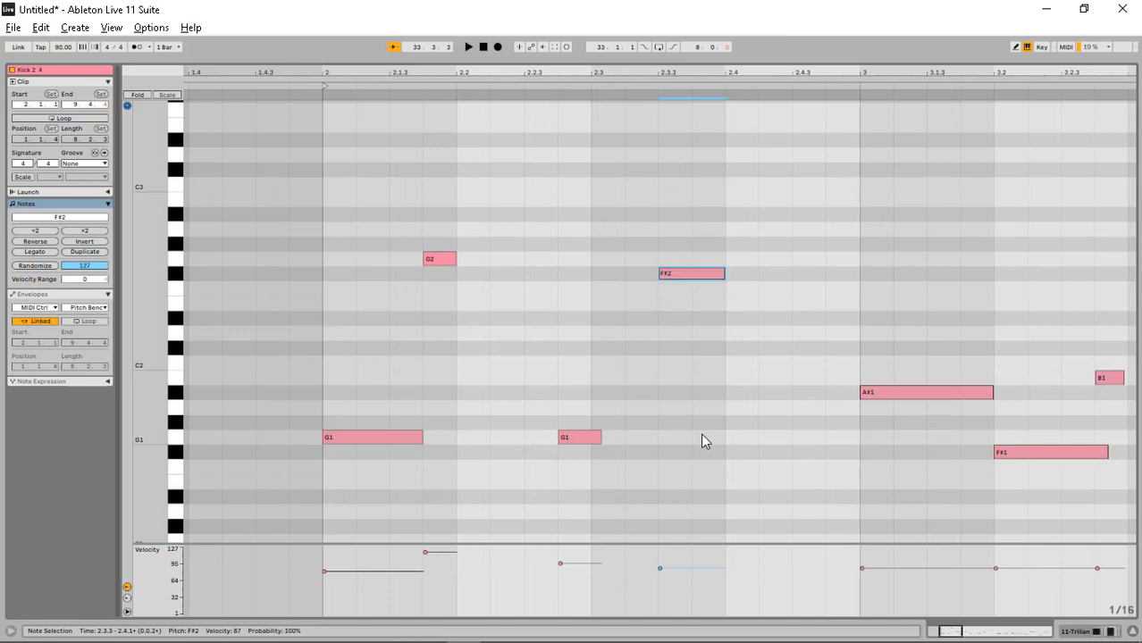
# Step: Add a short D2 note at 2.4 and a short G1 note at 2.4.3
pyautogui.doubleClick(745, 336)
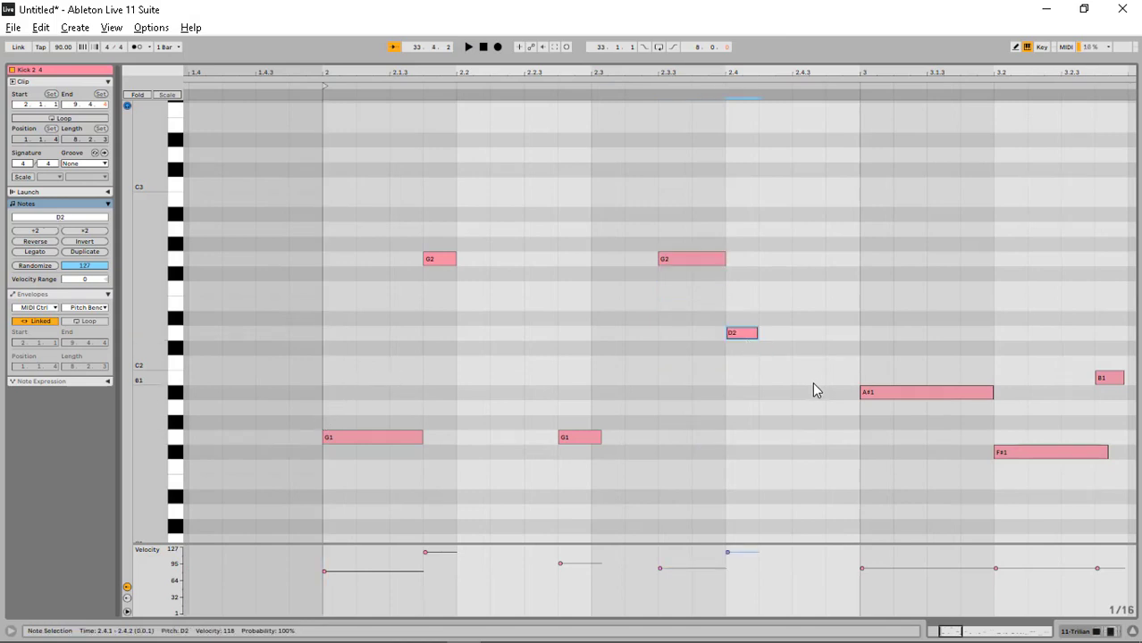
pyautogui.doubleClick(808, 436)
pyautogui.click(552, 412)
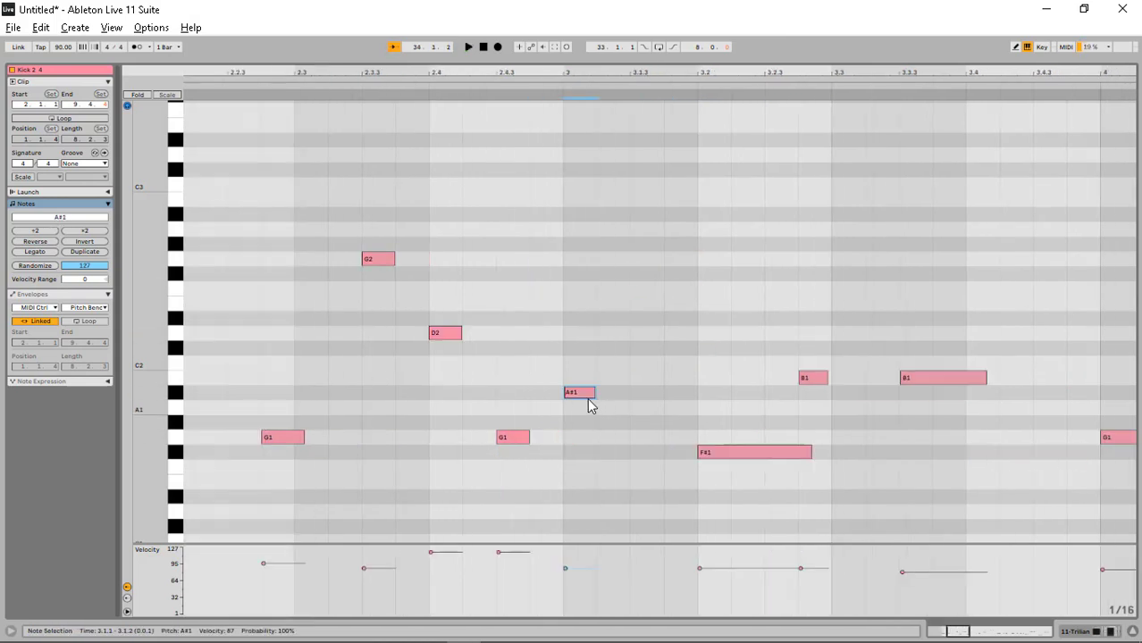
# Step: Try an A#2 copy of bar 3's first note at 3.1.3 with a G1 note at 3.1.4, and play it
pyautogui.moveTo(586, 394); pyautogui.dragTo(621, 224)
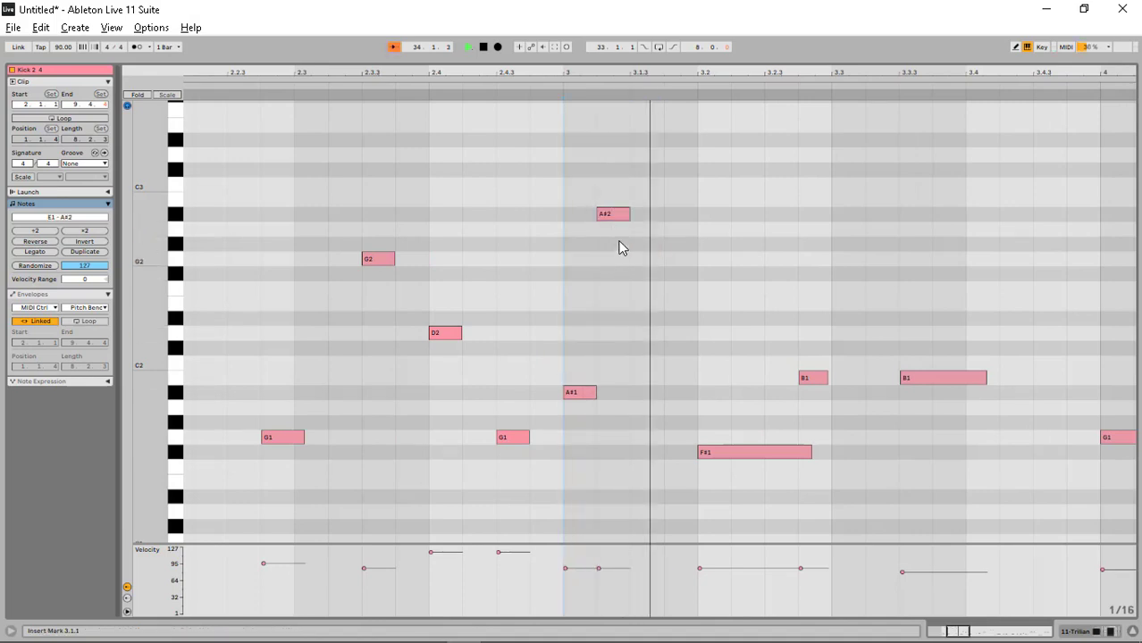
pyautogui.moveTo(614, 215); pyautogui.dragTo(648, 215)
pyautogui.moveTo(654, 214); pyautogui.dragTo(689, 444)
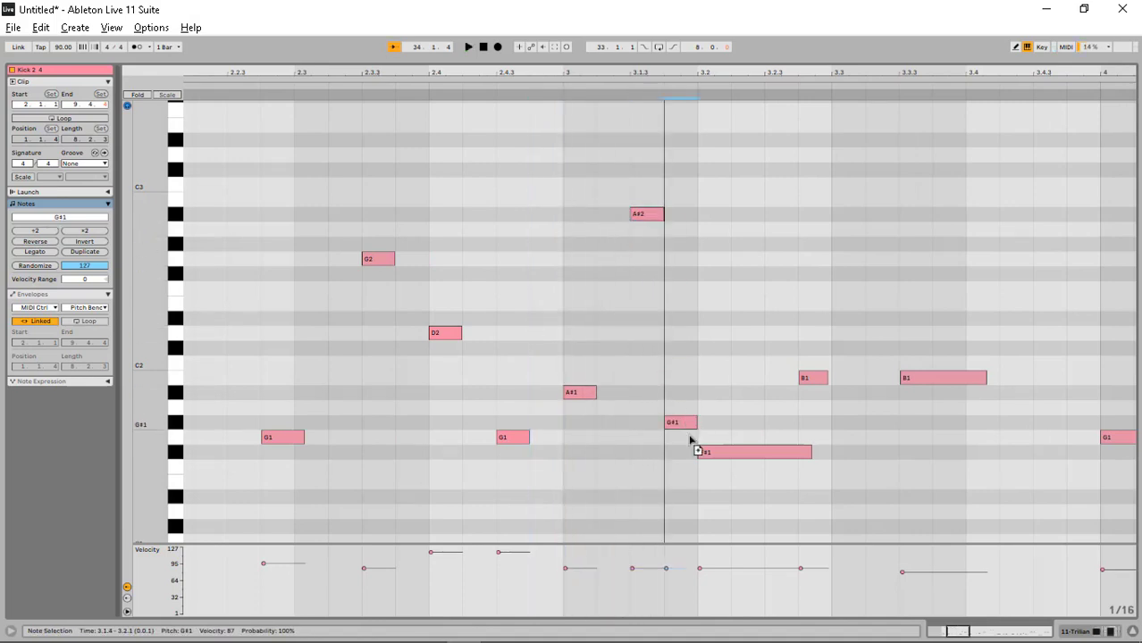
pyautogui.click(547, 449)
pyautogui.press('space')
# Step: Try raising the short note at 3.1.4 to A1 and audition the passage
pyautogui.moveTo(684, 438); pyautogui.dragTo(683, 408)
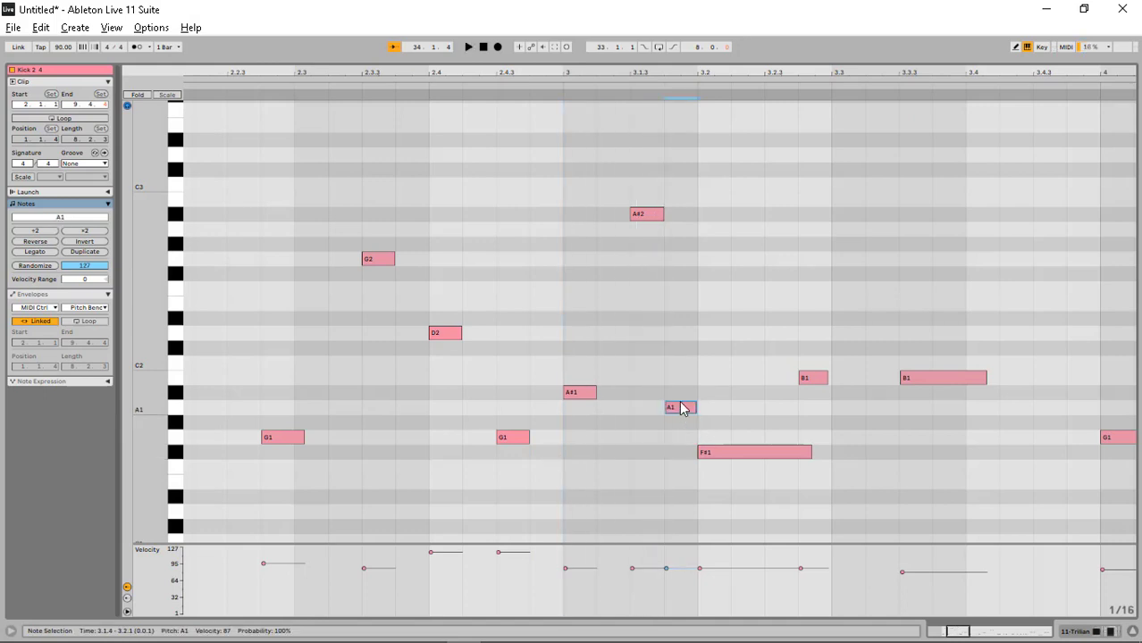
pyautogui.click(556, 451)
pyautogui.press('space')
pyautogui.press('space')
# Step: Delete the short note at 3.1.4, try the A#2 note at 3.1.2, and audition the passage
pyautogui.click(684, 414)
pyautogui.press('Delete')
pyautogui.moveTo(653, 215); pyautogui.dragTo(610, 398)
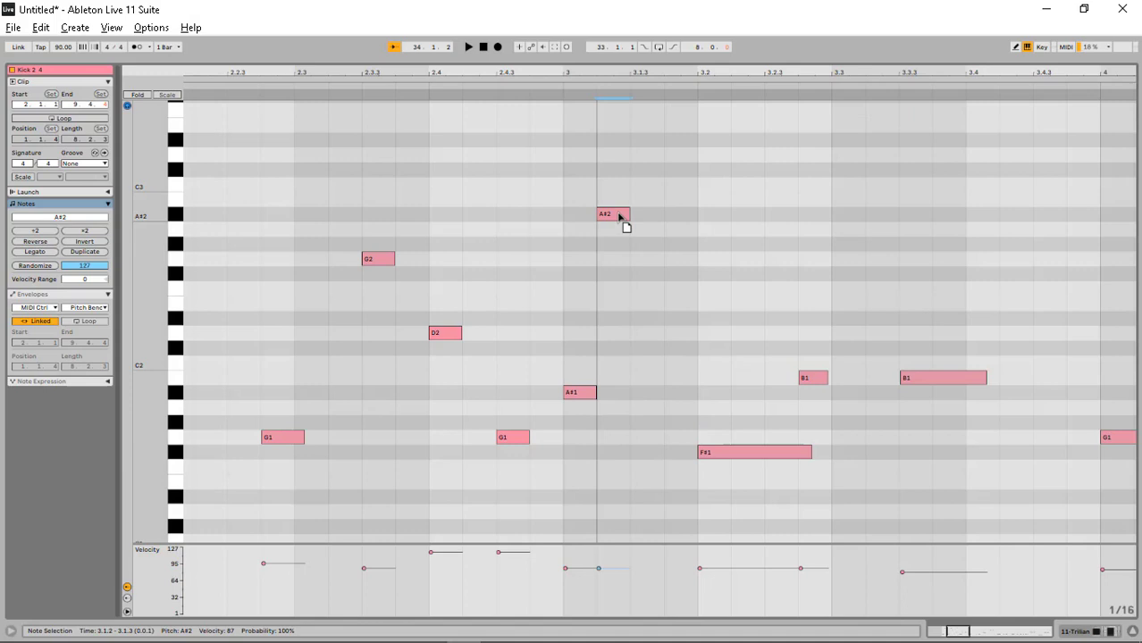
pyautogui.click(550, 294)
pyautogui.press('space')
pyautogui.press('space')
# Step: Undo the trial note edits in the first beat of bar 3, leaving only its A#1 note
pyautogui.hotkey('ctrl', 'z')
pyautogui.hotkey('ctrl', 'z')
pyautogui.hotkey('ctrl', 'z')
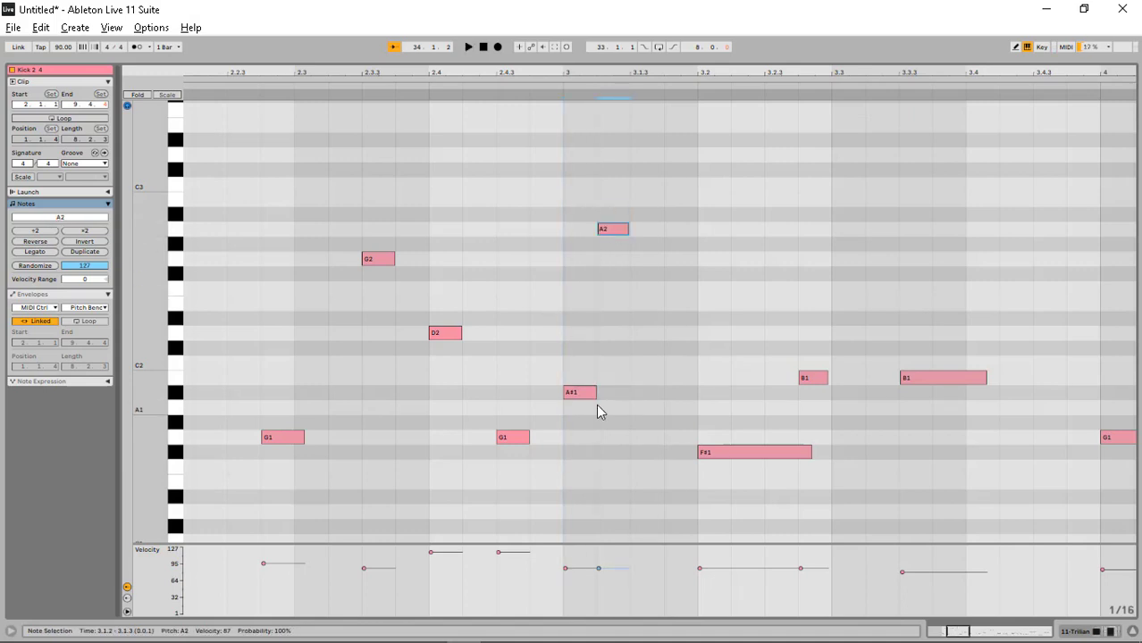
pyautogui.hotkey('ctrl', 'z')
pyautogui.hotkey('ctrl', 'z')
pyautogui.hotkey('ctrl', 'z')
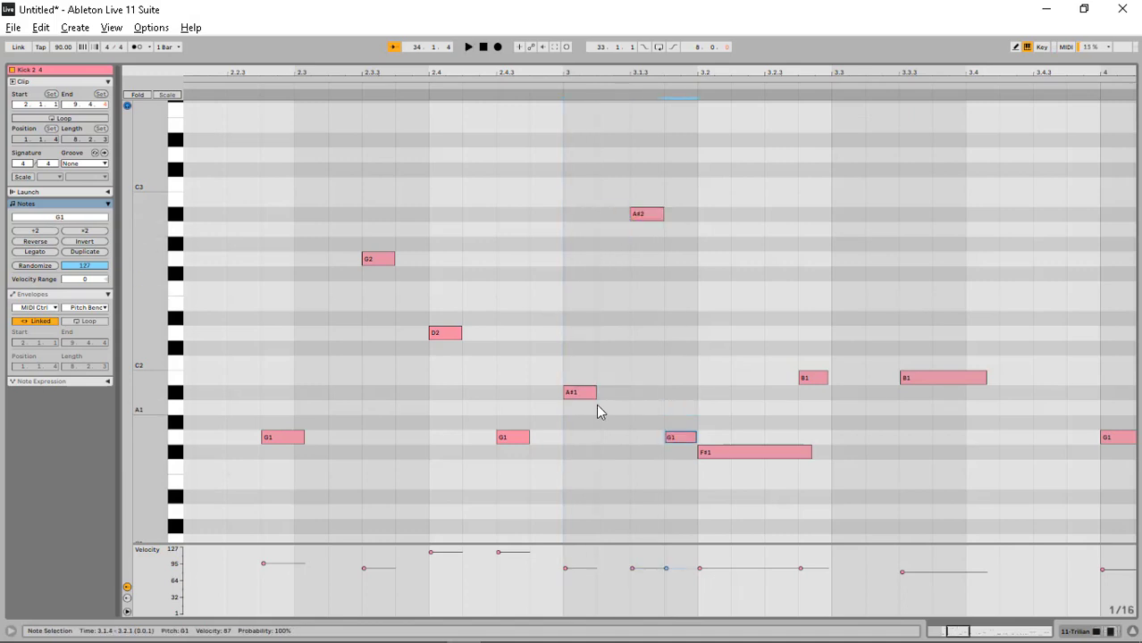
pyautogui.hotkey('ctrl', 'z')
pyautogui.hotkey('ctrl', 'z')
pyautogui.hotkey('ctrl', 'z')
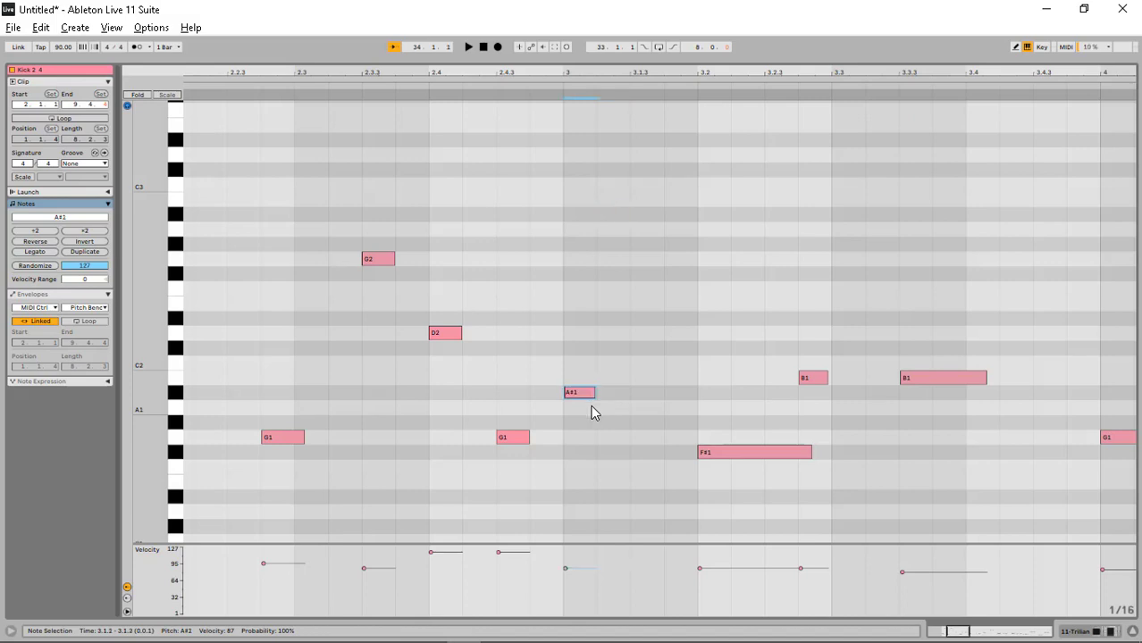
# Step: Lengthen bar 3's first A#1 note to an eighth, copy it to A#2 at 3.1.3, and play from bar 3
pyautogui.click(426, 417)
pyautogui.press('space')
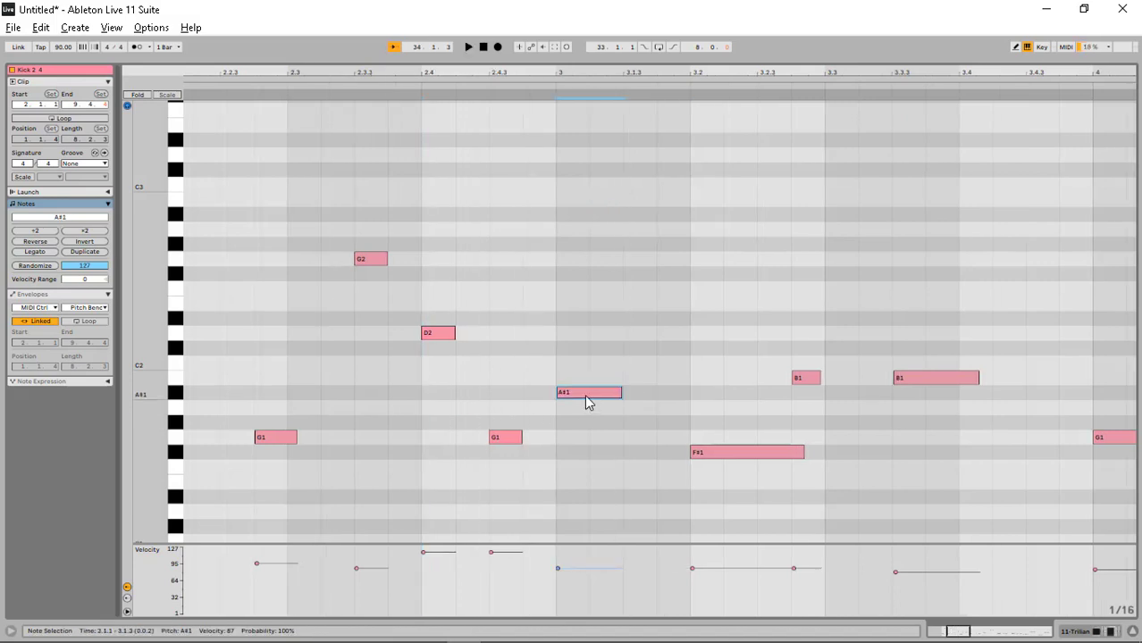
pyautogui.moveTo(584, 396); pyautogui.dragTo(661, 212)
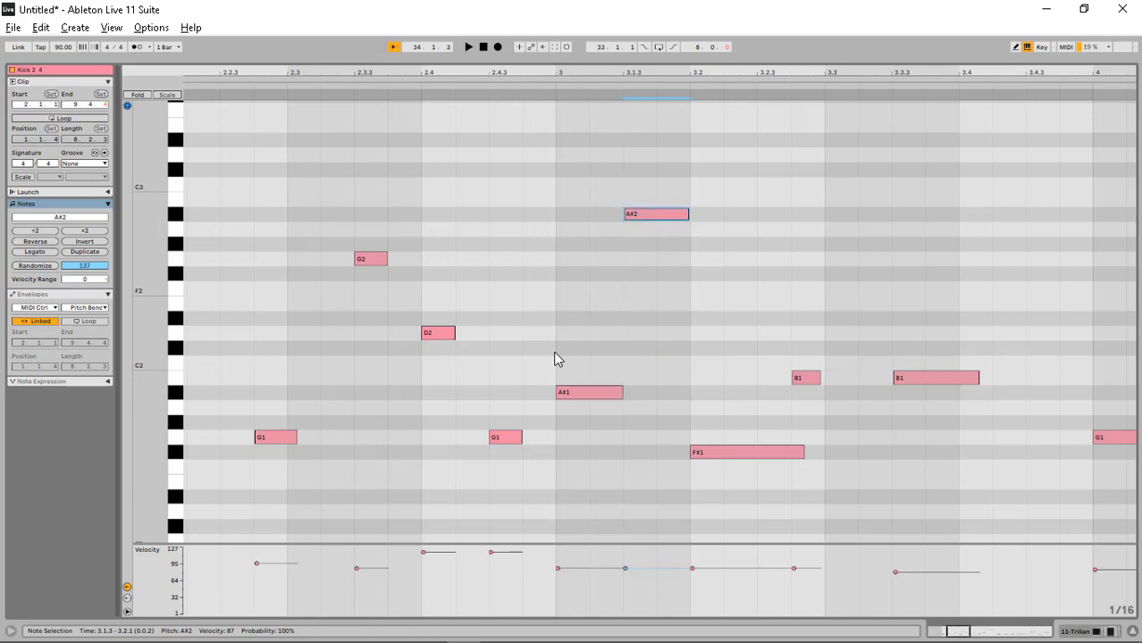
pyautogui.click(557, 360)
pyautogui.press('space')
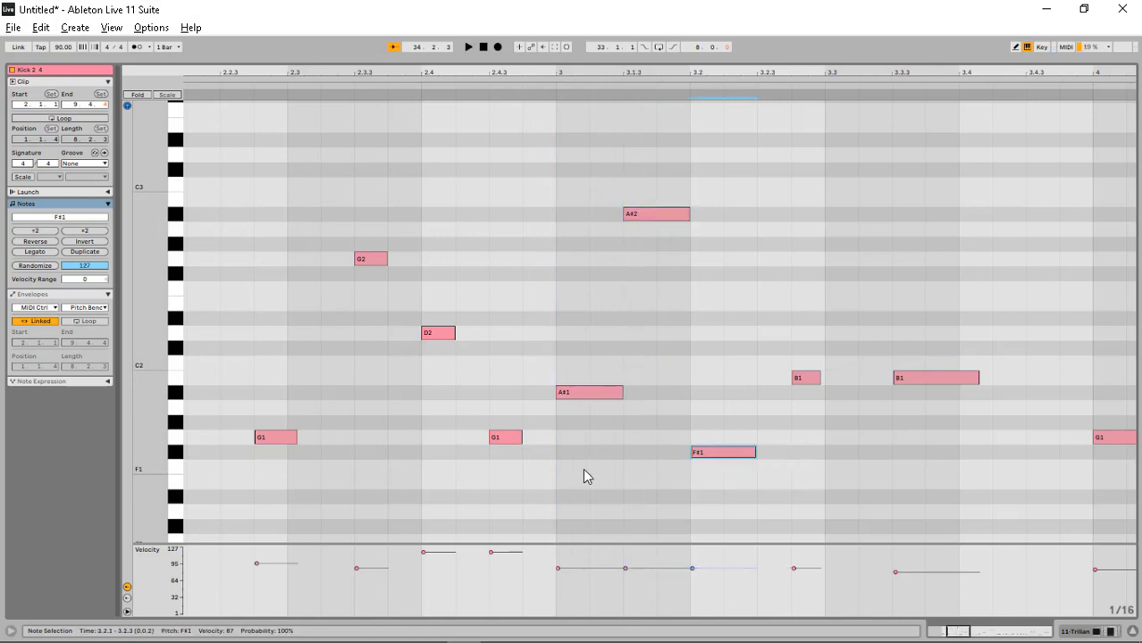
# Step: Shorten the F#1 note at 3.2 to end at 3.2.3, add a short F#2 note there, and audition
pyautogui.click(583, 469)
pyautogui.press('space')
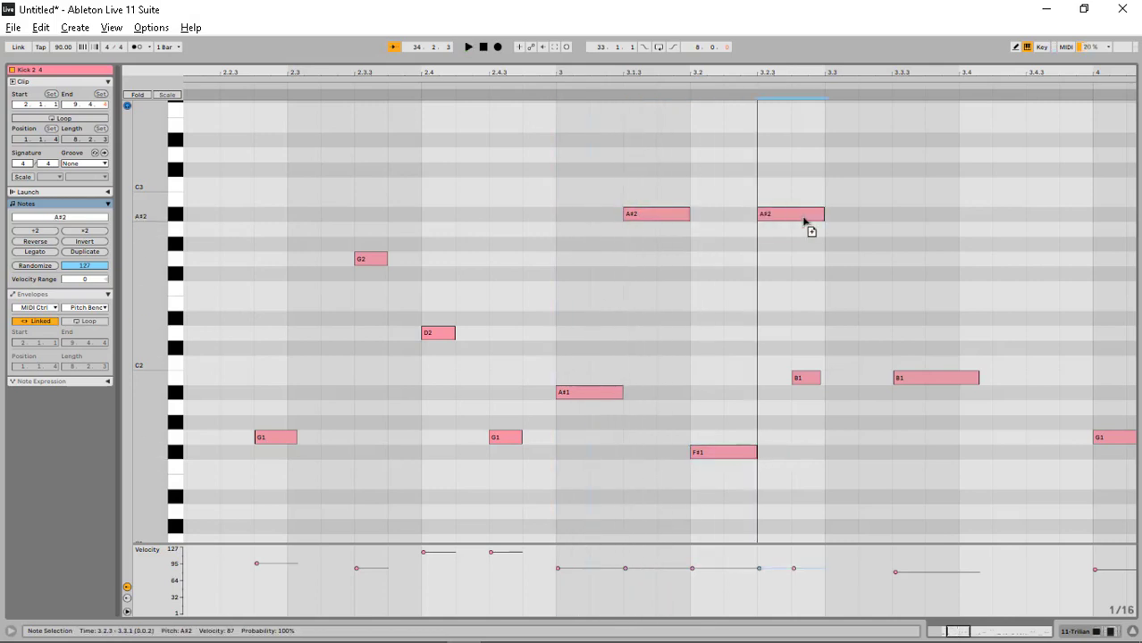
pyautogui.moveTo(803, 220); pyautogui.dragTo(800, 279)
pyautogui.click(558, 327)
pyautogui.press('space')
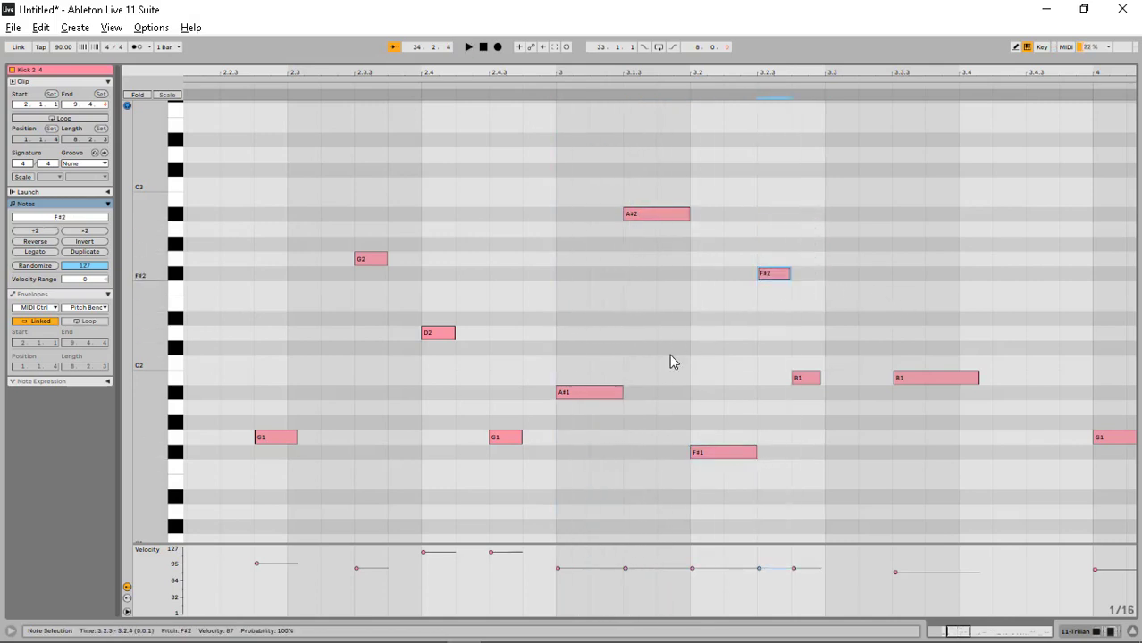
pyautogui.click(654, 362)
pyautogui.press('space')
# Step: Extend bar 3's first A#1 note to 3.1.4, start the A#2 note there, and play from bar 3
pyautogui.moveTo(622, 393); pyautogui.dragTo(590, 392)
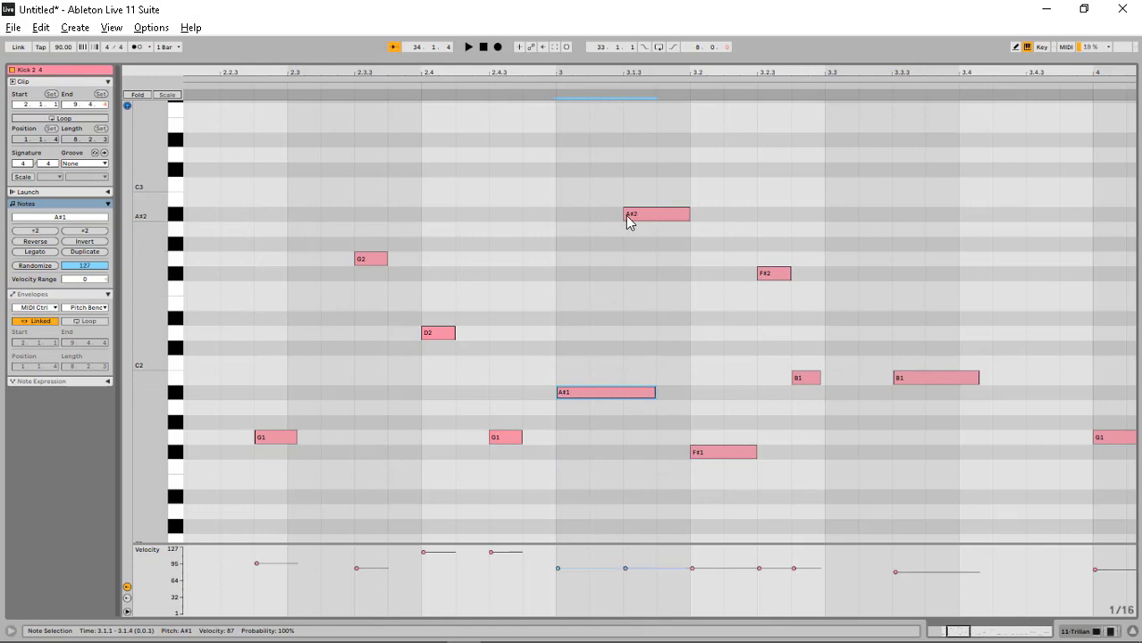
pyautogui.moveTo(626, 215); pyautogui.dragTo(656, 215)
pyautogui.click(557, 299)
pyautogui.press('space')
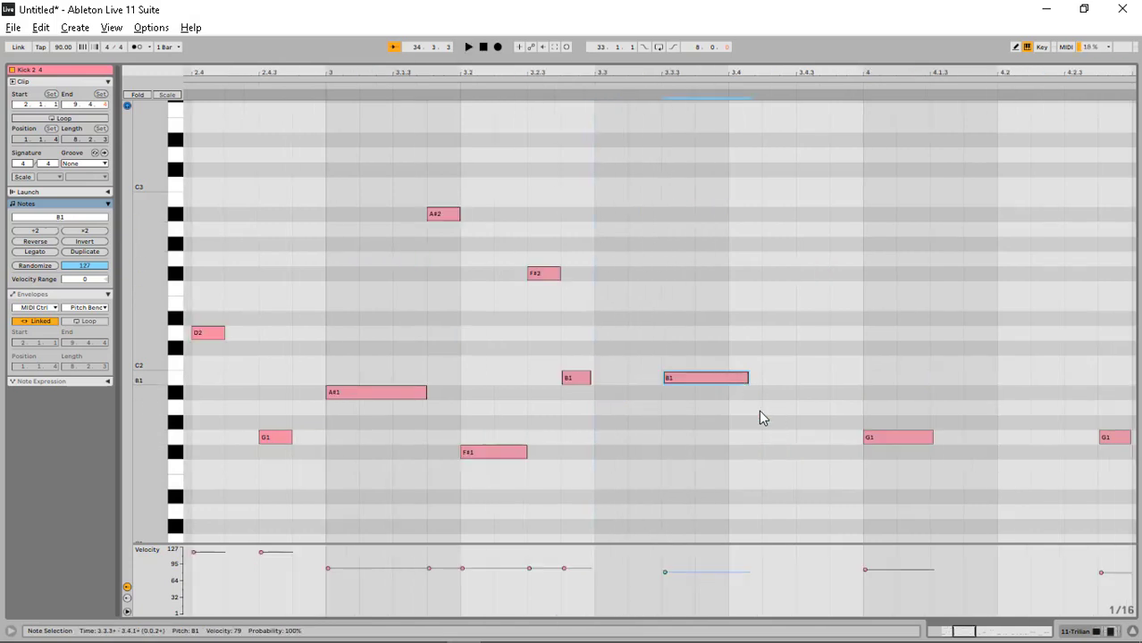
# Step: End the B1 note at 3.3.3 on 3.4, add short notes B0 at 3.4 and B1 at 3.4.3, and play
pyautogui.hotkey('shift', 'Left')
pyautogui.doubleClick(746, 380)
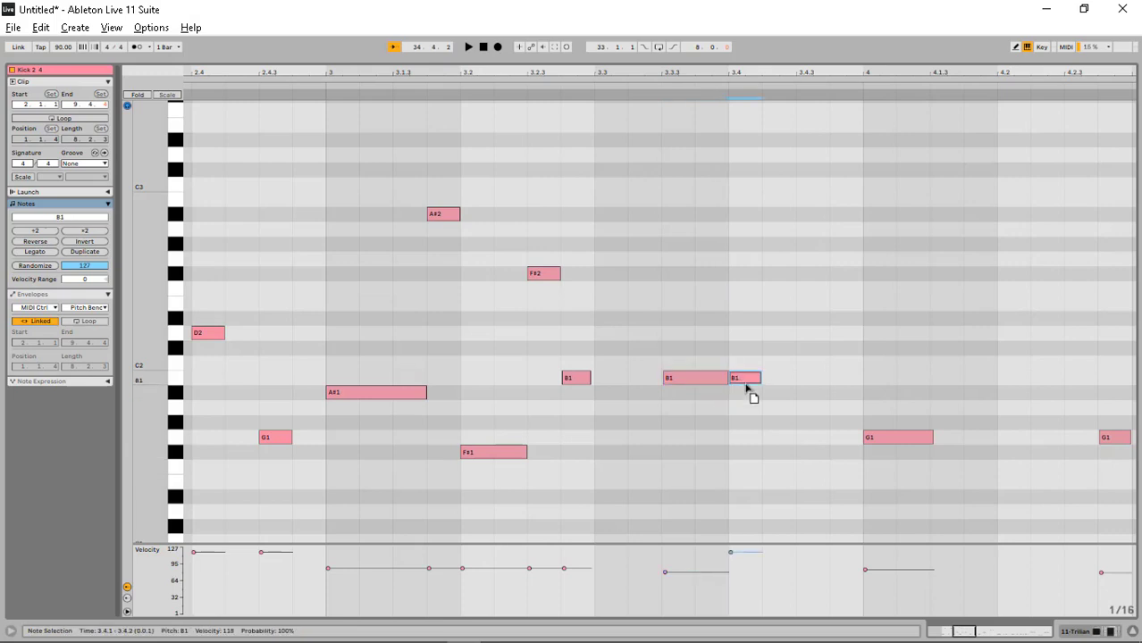
pyautogui.moveTo(746, 386)
pyautogui.mouseDown()
pyautogui.moveTo(738, 487)
pyautogui.moveTo(751, 379)
pyautogui.moveTo(859, 384)
pyautogui.moveTo(804, 384)
pyautogui.mouseUp()
pyautogui.moveTo(747, 379); pyautogui.dragTo(742, 515)
pyautogui.click(553, 520)
pyautogui.press('space')
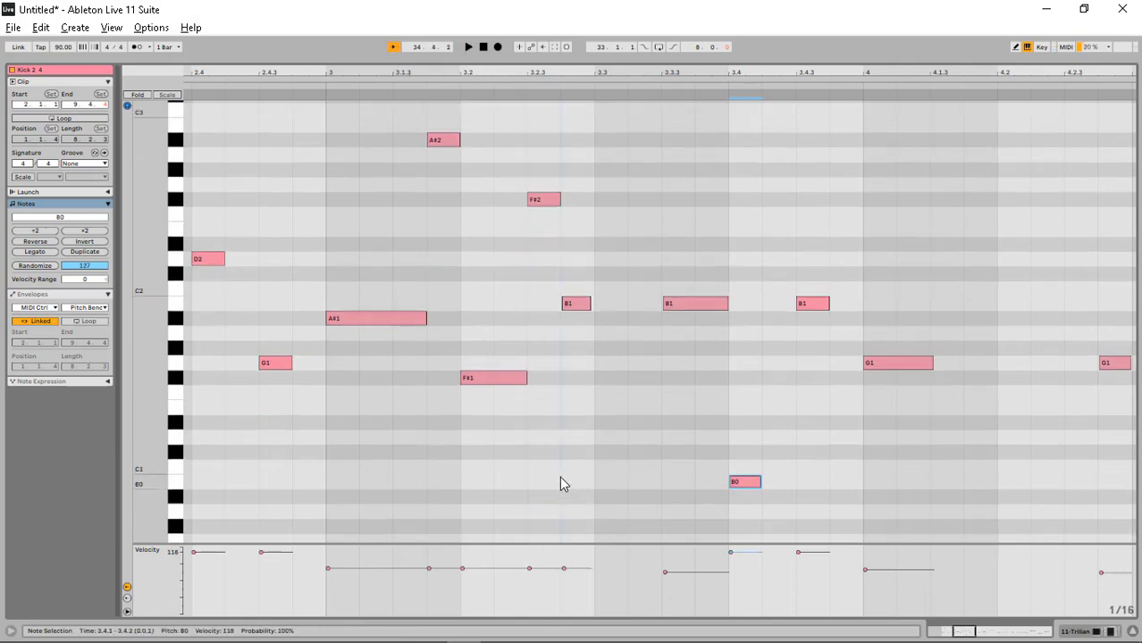
# Step: Try the short G2 note at 2.2 after the opening G1 note and play from bar 2
pyautogui.hscroll(-5, 658, 323)
pyautogui.scroll(-1, 658, 324)
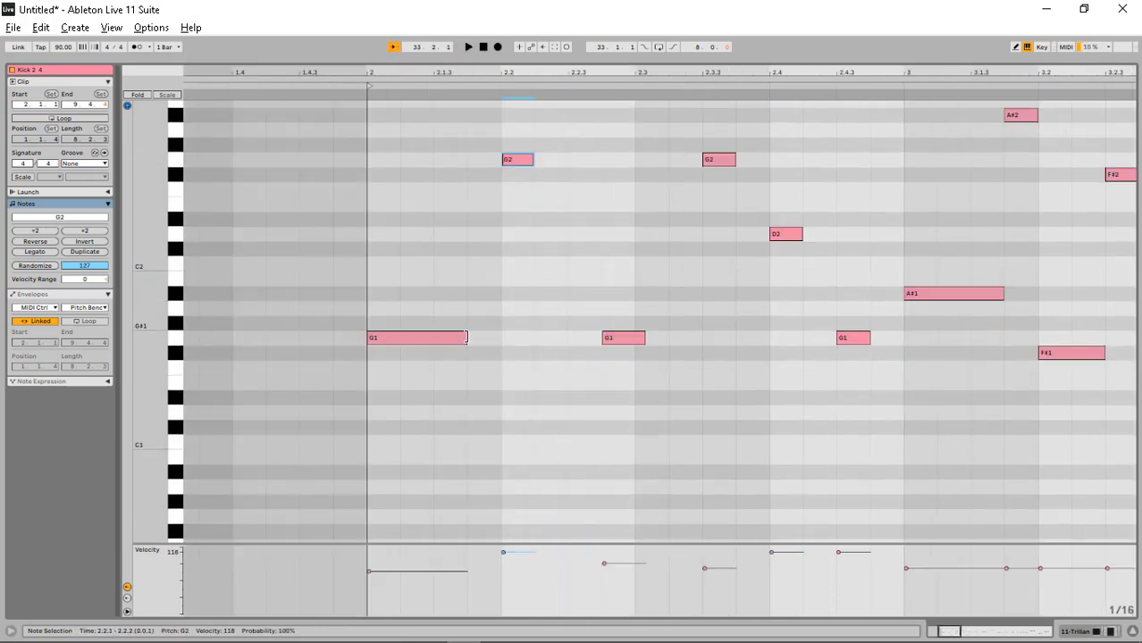
pyautogui.moveTo(466, 336); pyautogui.dragTo(513, 339)
pyautogui.click(354, 413)
pyautogui.press('space')
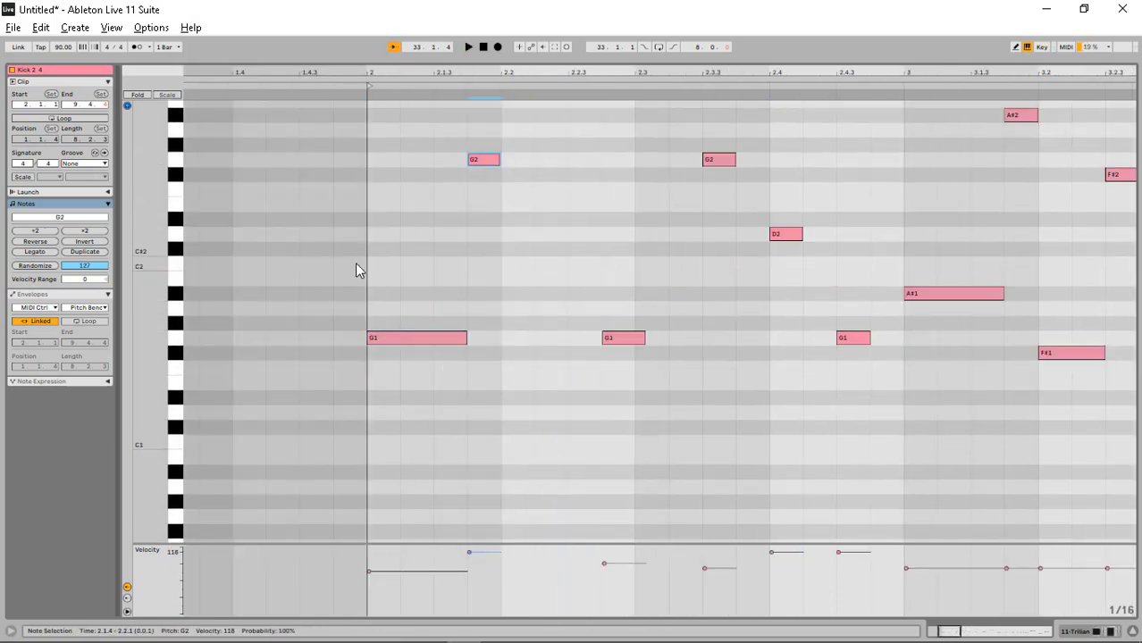
# Step: Move the short G2 note at 2.1.4 to G1 at 2.2 and play from bar 2
pyautogui.click(355, 263)
pyautogui.press('space')
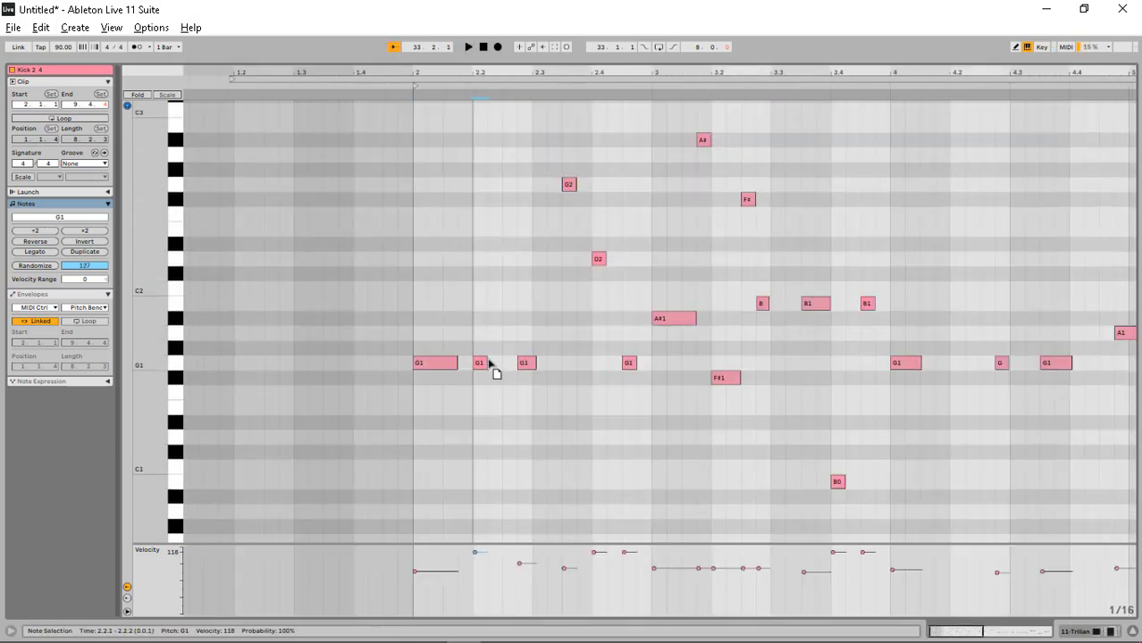
pyautogui.click(410, 402)
pyautogui.press('space')
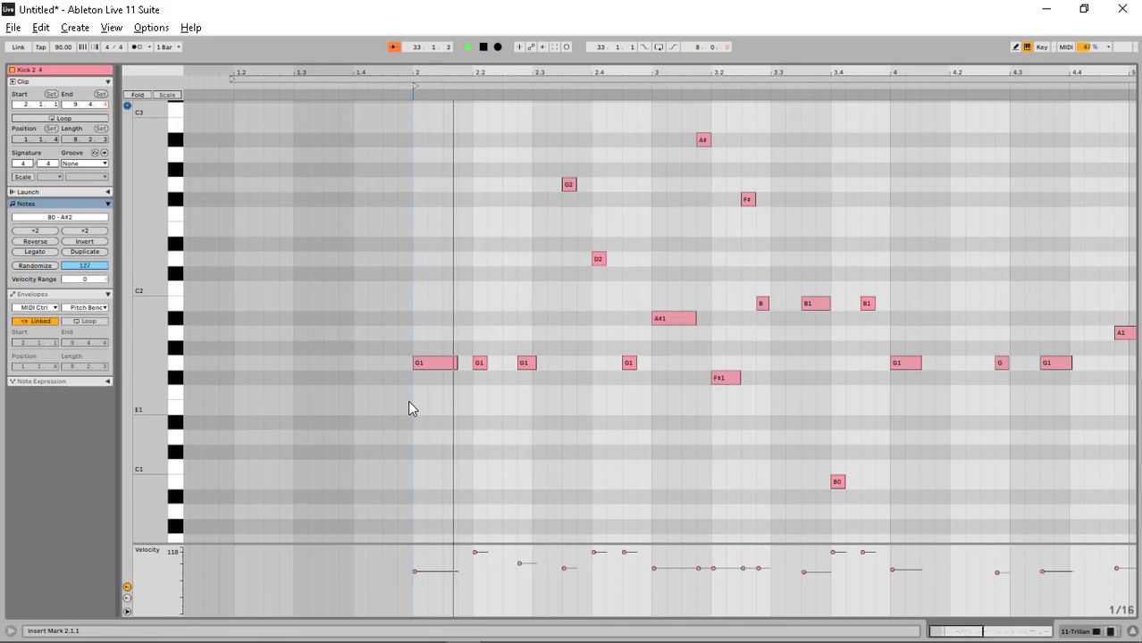
# Step: Try a second A#1 note at 3.1.3 in place of the A#2 note and audition bar 3
pyautogui.moveTo(676, 319)
pyautogui.mouseDown()
pyautogui.moveTo(742, 319)
pyautogui.moveTo(758, 343)
pyautogui.mouseUp()
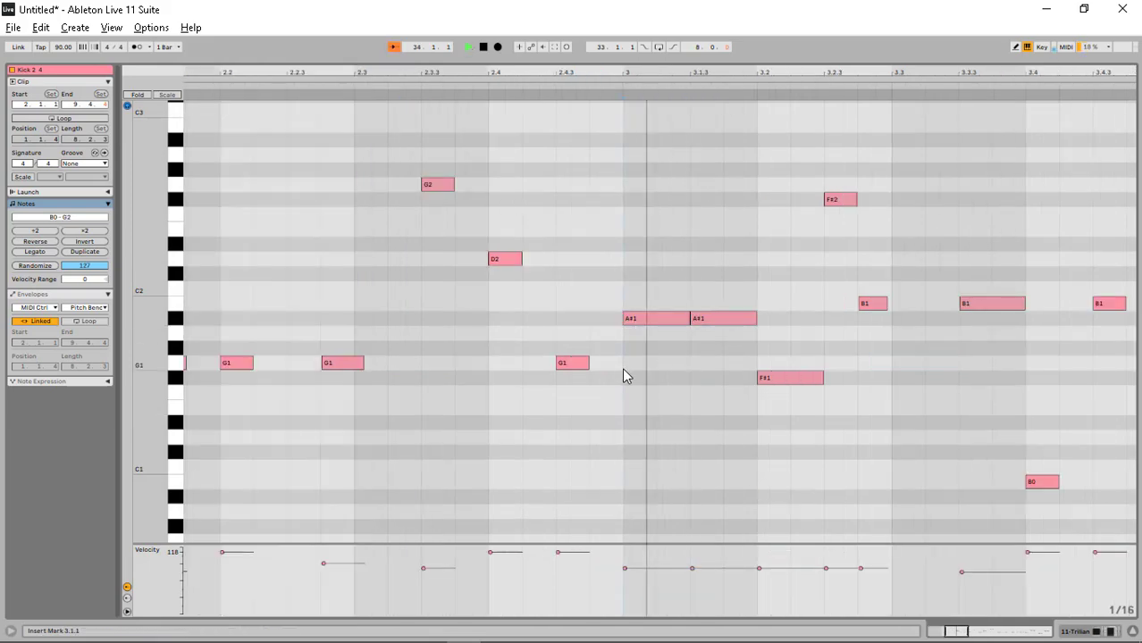
pyautogui.hotkey('ctrl', 'z')
pyautogui.click(611, 421)
pyautogui.press('space')
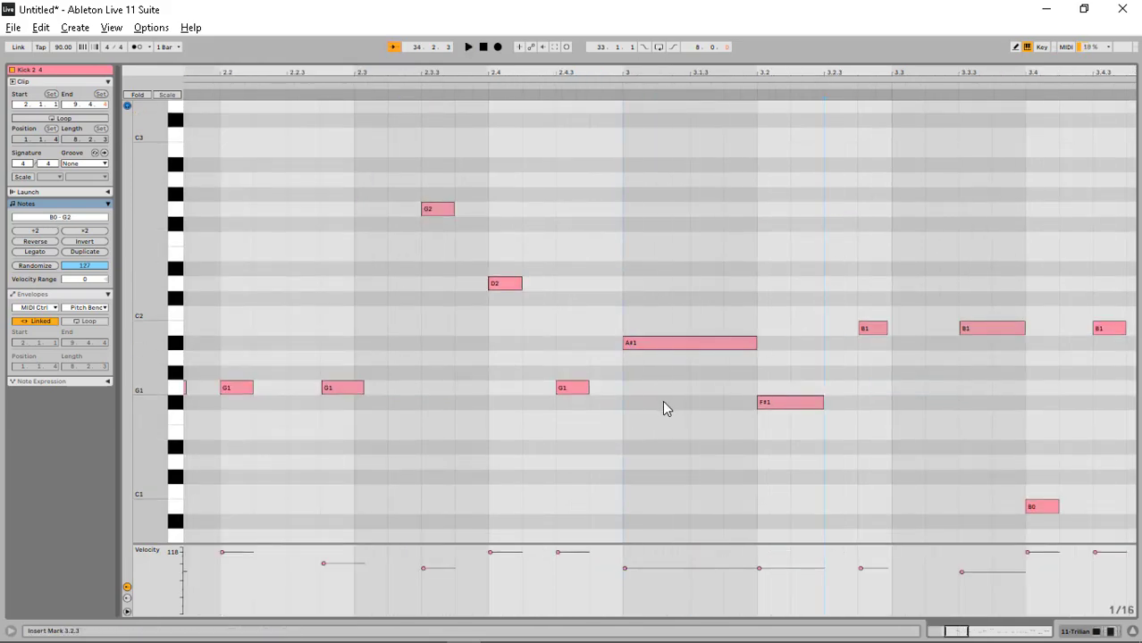
# Step: Shorten bar 3's first A#1 note to end at 3.1.3, place a short A#2 note there, and audition
pyautogui.click(625, 417)
pyautogui.press('space')
pyautogui.hotkey('ctrl', 'z')
pyautogui.press('space')
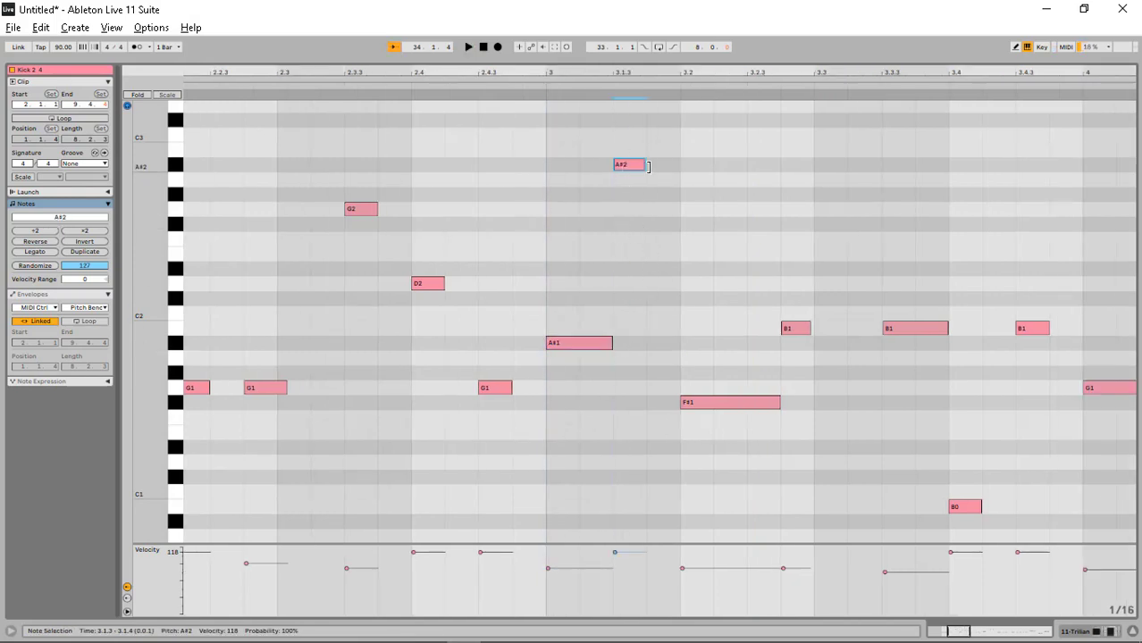
# Step: Extend bar 3's A#2 note to end at 3.2 and play the passage
pyautogui.moveTo(646, 174); pyautogui.dragTo(678, 168)
pyautogui.click(517, 469)
pyautogui.press('space')
# Step: Fill out bar 4 with a copied G1 note at 4.2, a G2 at 4.3.3, a D2 at 4.4 and a G1 at 4.4.3
pyautogui.moveTo(591, 302); pyautogui.dragTo(724, 306)
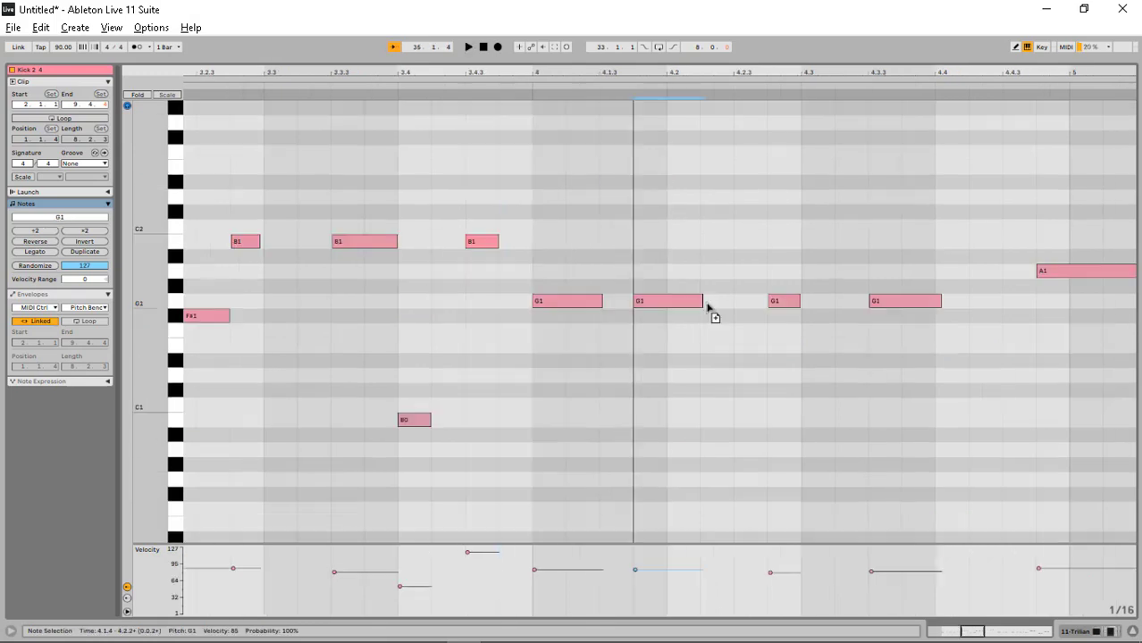
pyautogui.click(523, 358)
pyautogui.moveTo(888, 298); pyautogui.dragTo(805, 153)
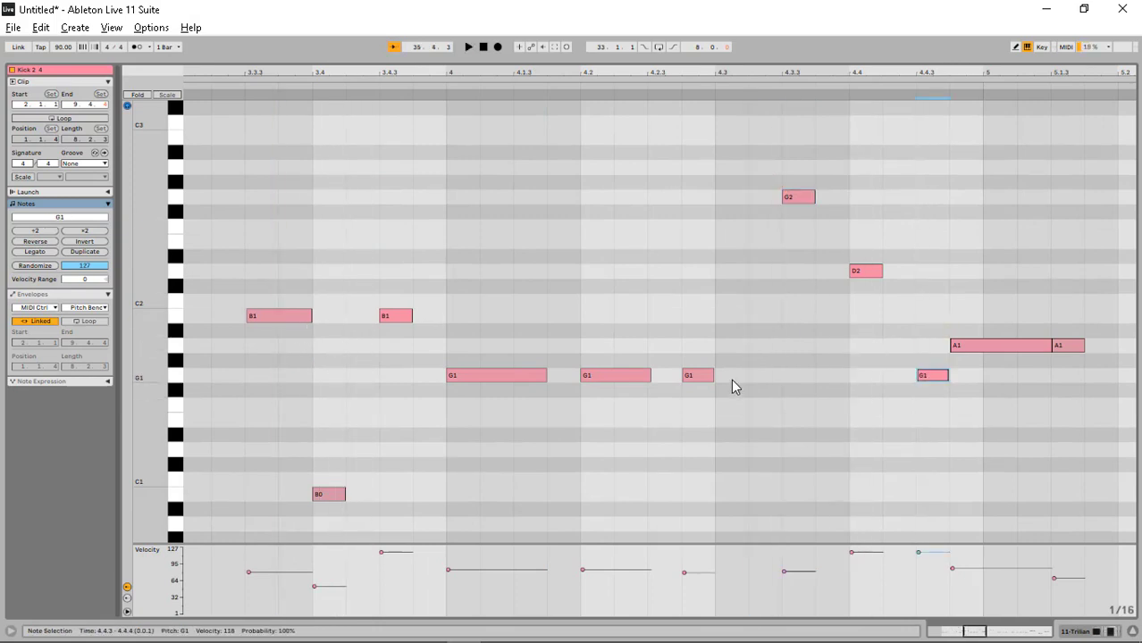
pyautogui.click(731, 379)
pyautogui.press('space')
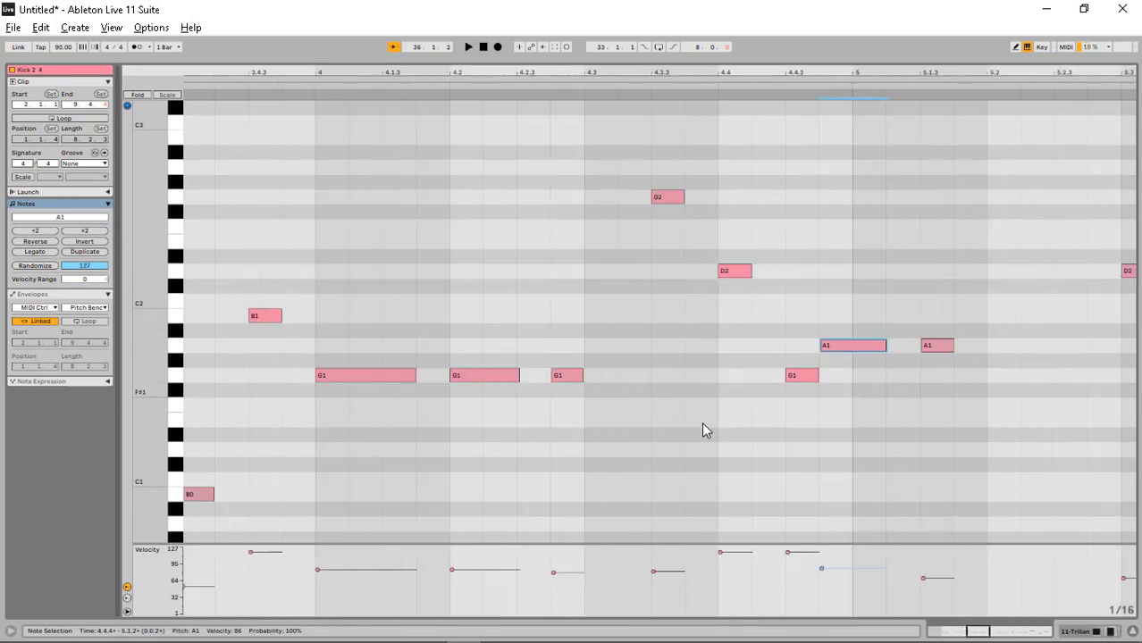
# Step: Shorten the A1 note at 4.4.4 to end at 5.1.2 and add short A1 and A2 notes at 5.1.2 and 5.2
pyautogui.click(701, 421)
pyautogui.press('space')
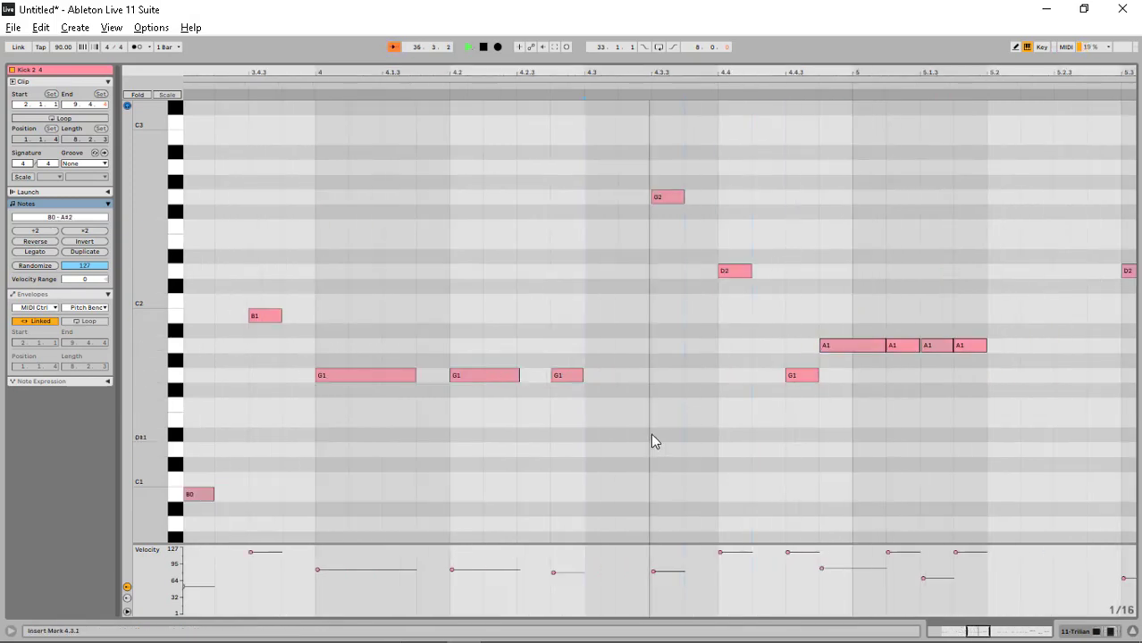
pyautogui.scroll(1, 927, 478)
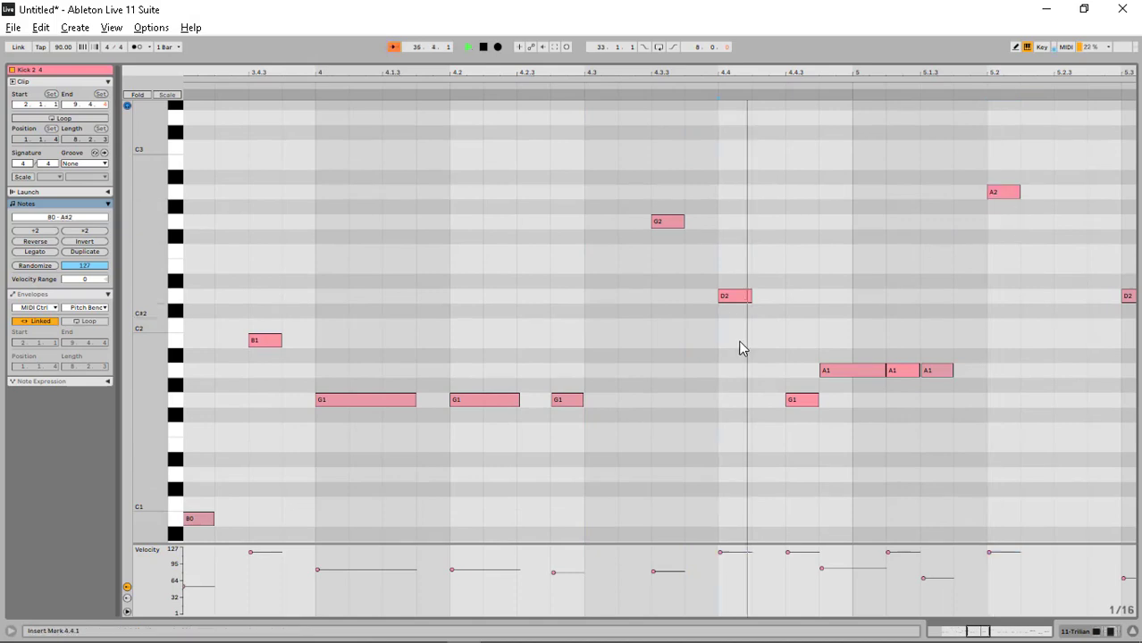
# Step: Add a short E2 note at 5.2.3 and play the passage from 4.4
pyautogui.doubleClick(1061, 253)
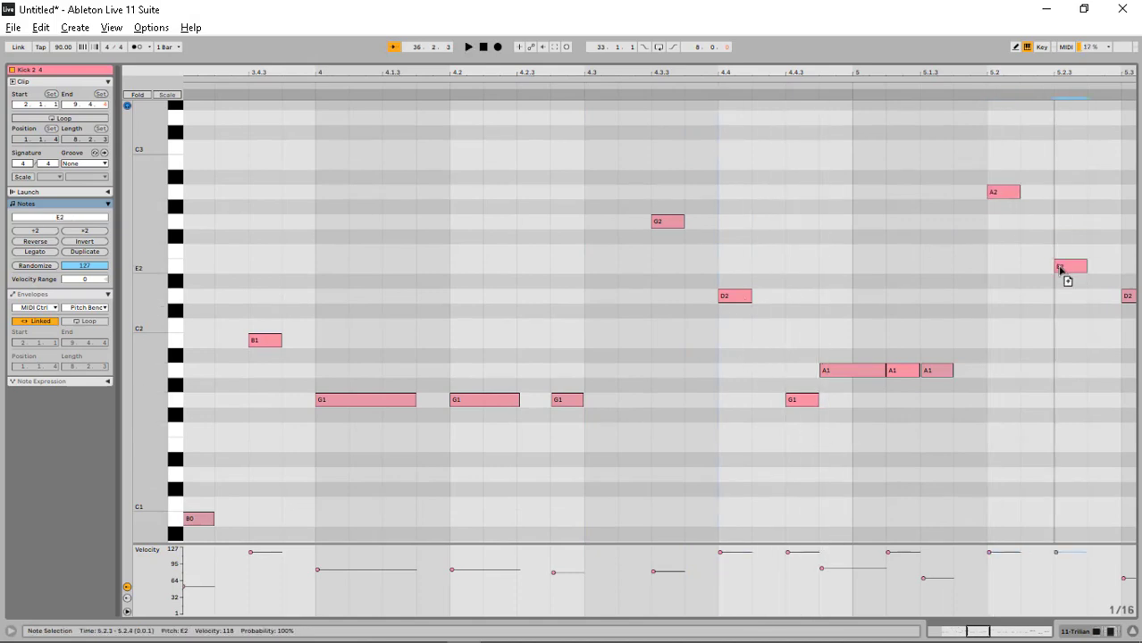
pyautogui.click(746, 312)
pyautogui.press('space')
pyautogui.click(739, 388)
pyautogui.press('space')
# Step: End the D2 note at 5.3.4 on beat 5.4, add a short D2 note at 5.4.3, and play
pyautogui.click(989, 308)
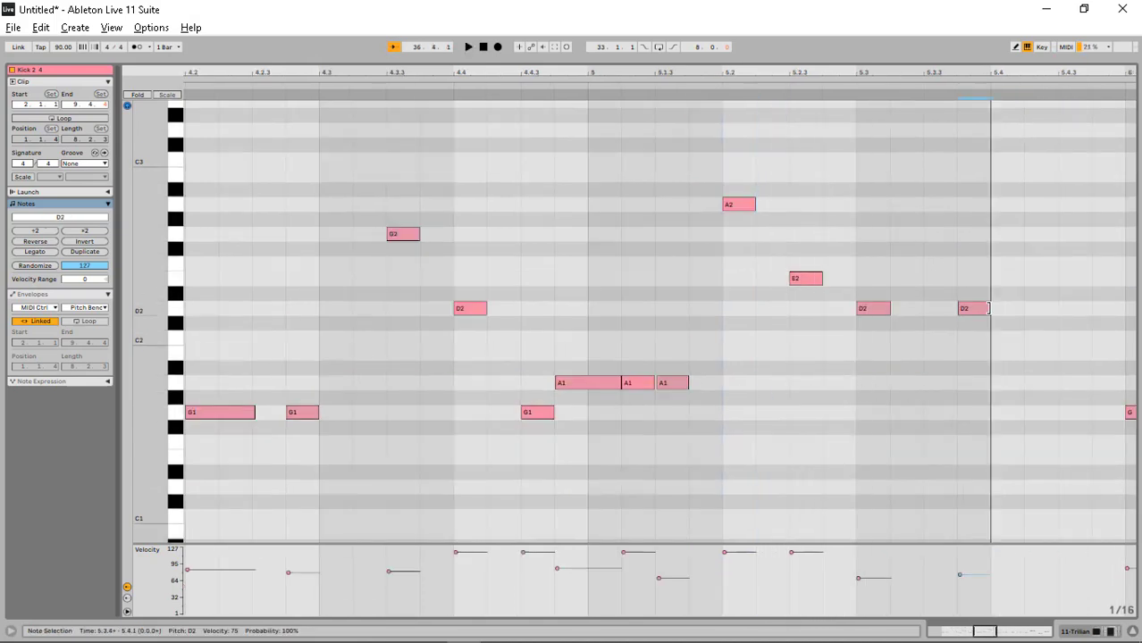
pyautogui.click(701, 422)
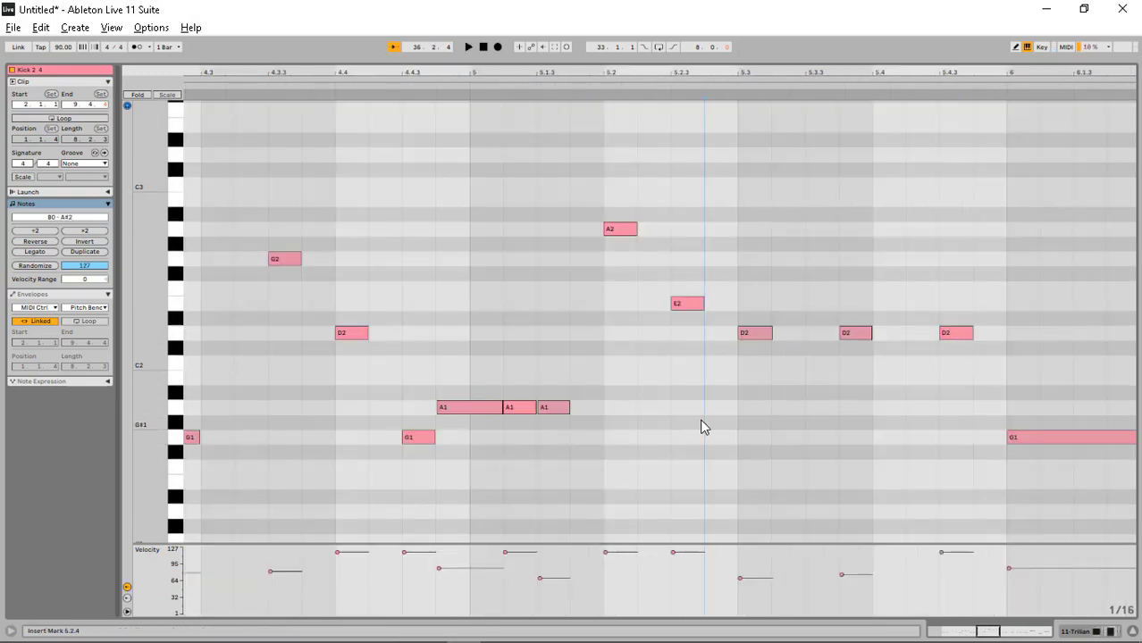
pyautogui.press('space')
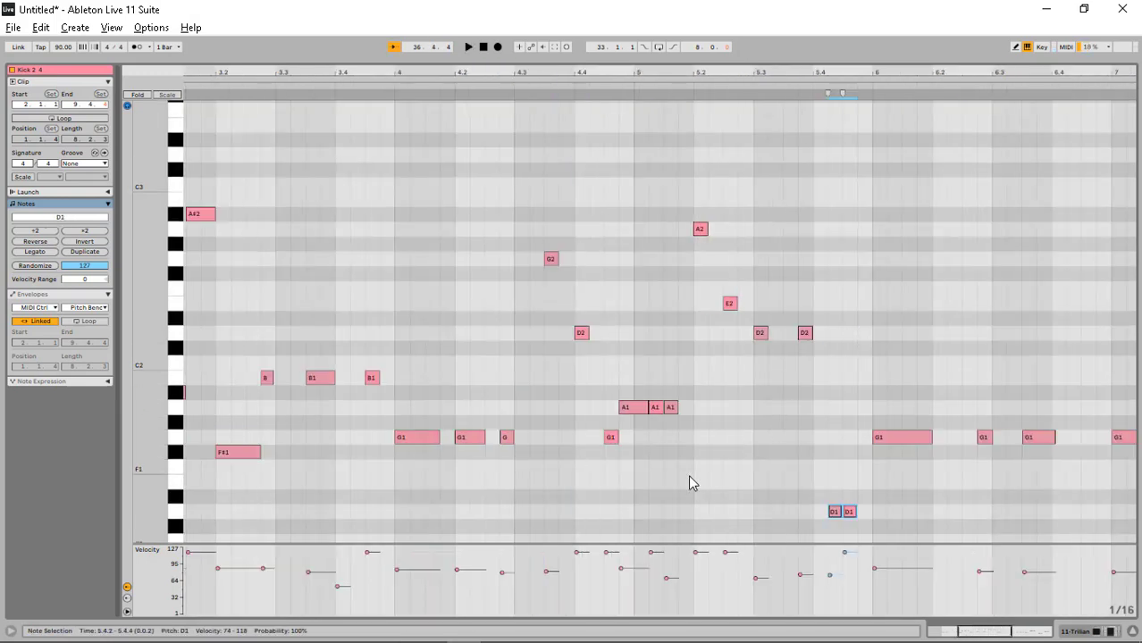
# Step: Add a short D1 note at 5.4.2, lower the note at 5.4.3 to D1, and play
pyautogui.click(689, 476)
pyautogui.press('space')
pyautogui.scroll(-1, 809, 427)
pyautogui.scroll(3, 808, 427)
# Step: Raise the D1 note at 5.4.3 an octave to D2 with velocity 110 and play the end of bar 5
pyautogui.click(890, 435)
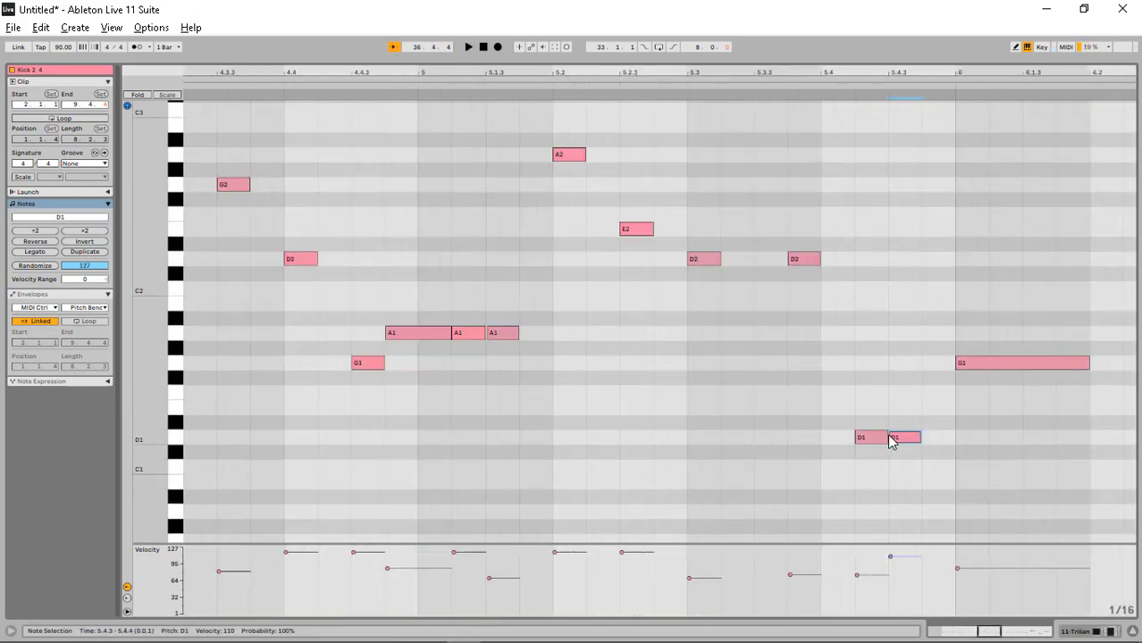
pyautogui.hotkey('shift', 'Up')
pyautogui.click(630, 431)
pyautogui.press('space')
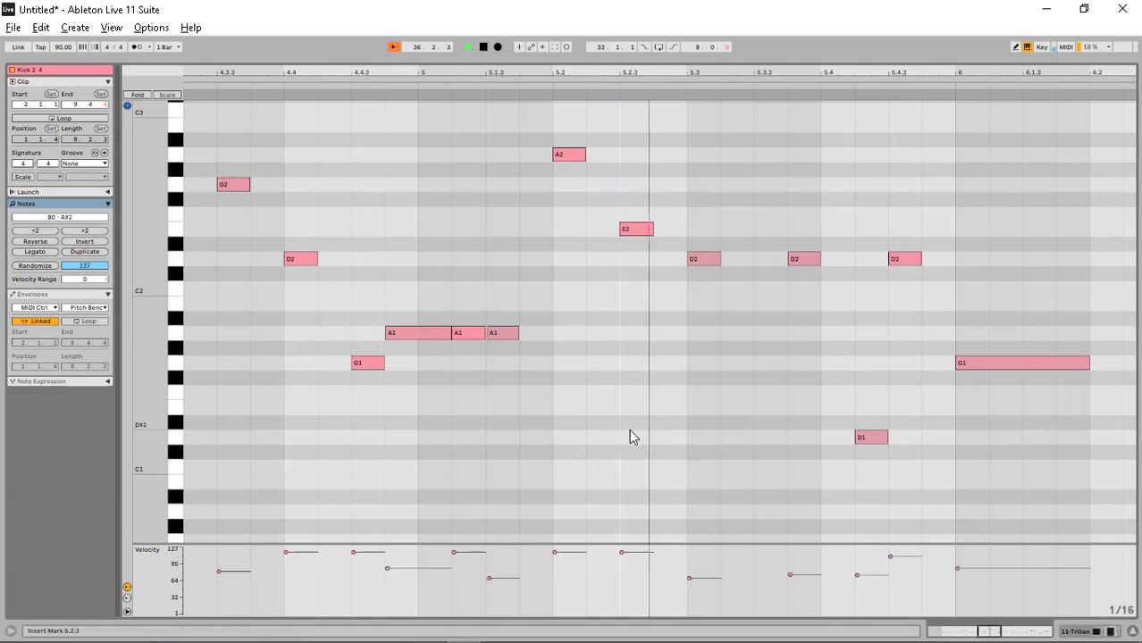
# Step: Set the note at 6.3.3 to G2 and add a short G2 note at 6.2, auditioning bar 6
pyautogui.scroll(-3, 629, 436)
pyautogui.doubleClick(924, 261)
pyautogui.click(776, 337)
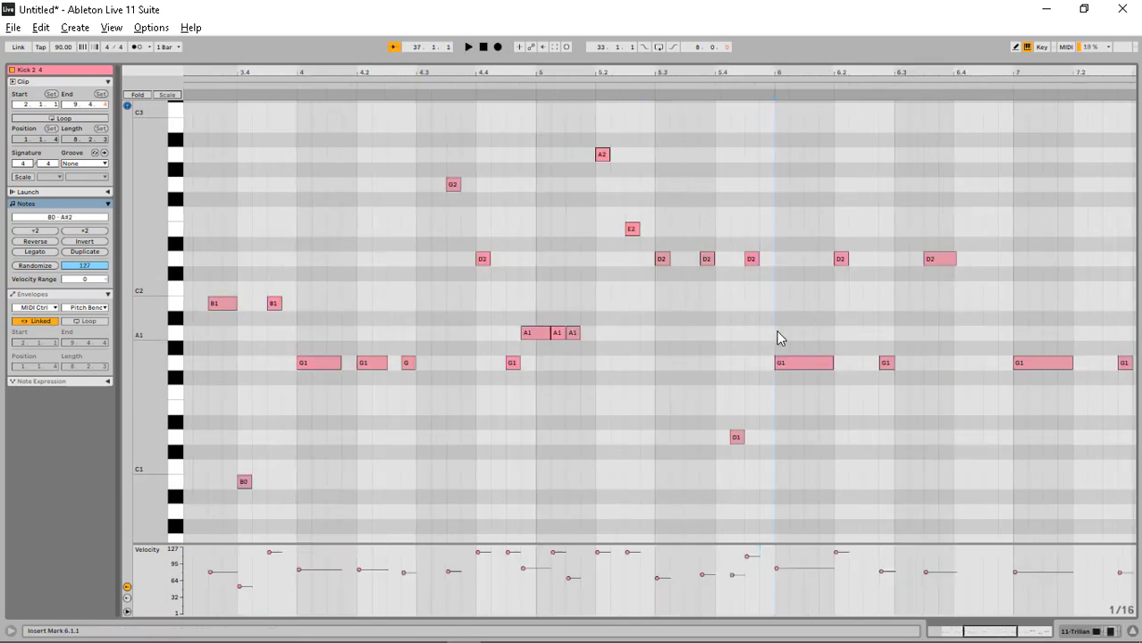
pyautogui.moveTo(931, 253); pyautogui.dragTo(932, 192)
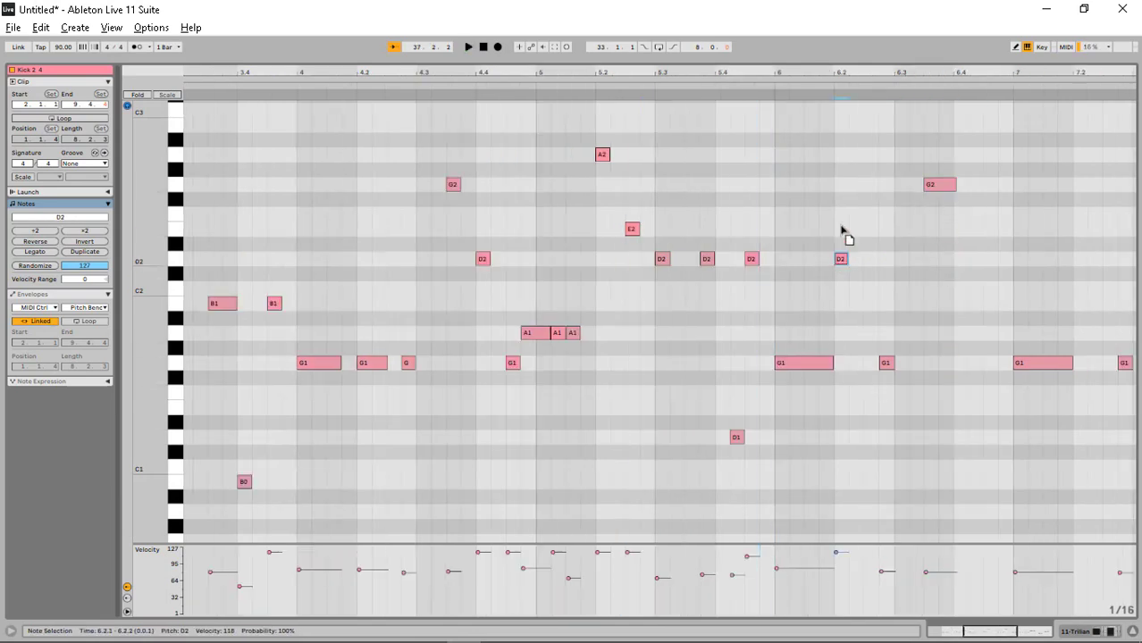
pyautogui.moveTo(842, 230); pyautogui.dragTo(842, 191)
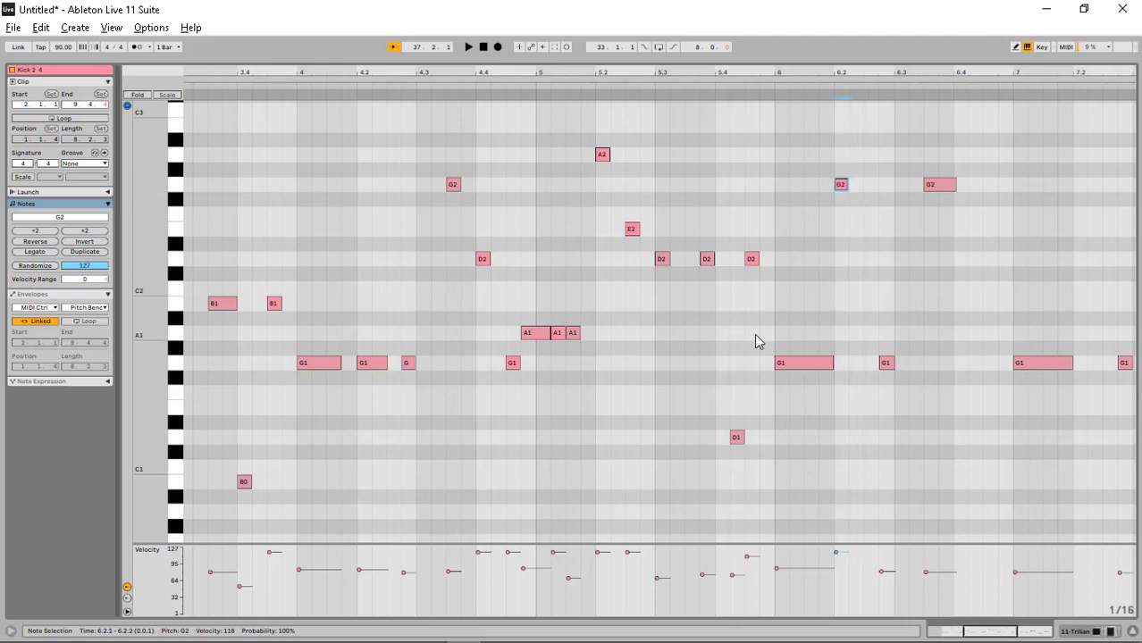
pyautogui.click(767, 327)
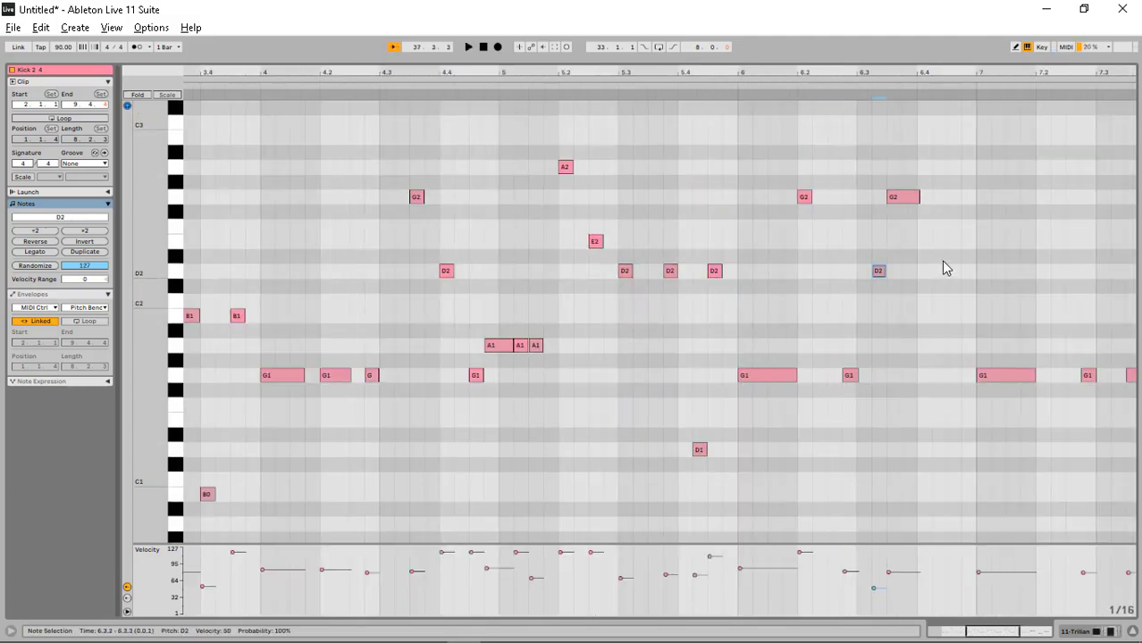
# Step: Place a short, soft D2 note at 6.3.2, trim the following G2 note to end at 6.4, and play
pyautogui.scroll(2, 939, 260)
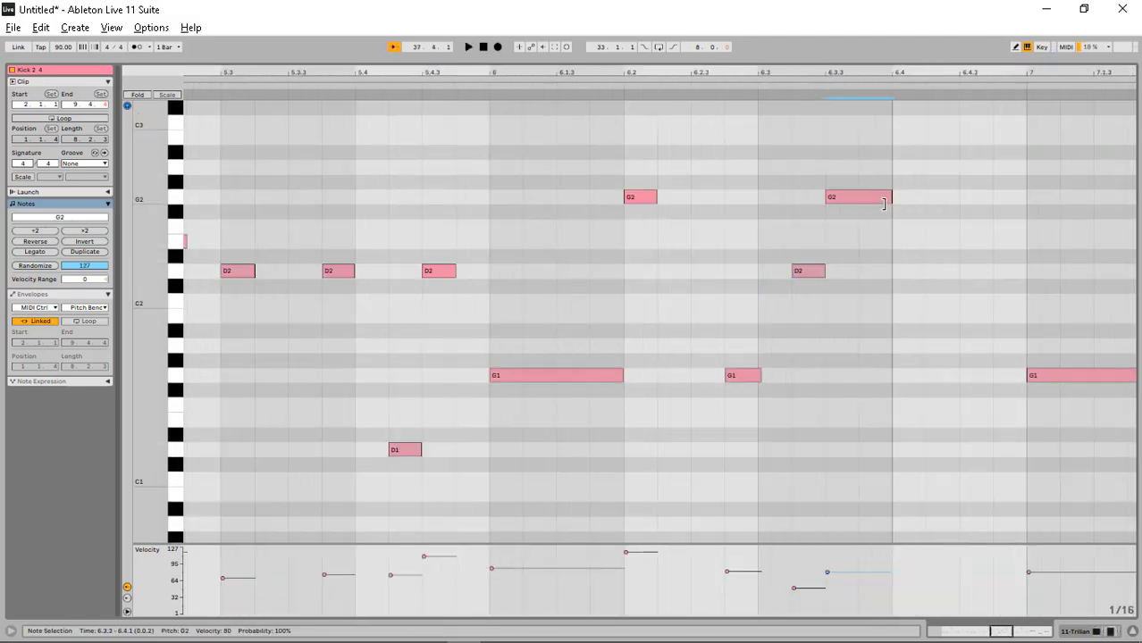
pyautogui.click(665, 344)
pyautogui.press('space')
# Step: Add a short D2 note at 6.4 and a short G1 note at 6.4.3, and play from 6.2.3
pyautogui.scroll(-3, 668, 350)
pyautogui.scroll(3, 804, 331)
pyautogui.doubleClick(920, 271)
pyautogui.doubleClick(988, 375)
pyautogui.click(715, 360)
pyautogui.press('space')
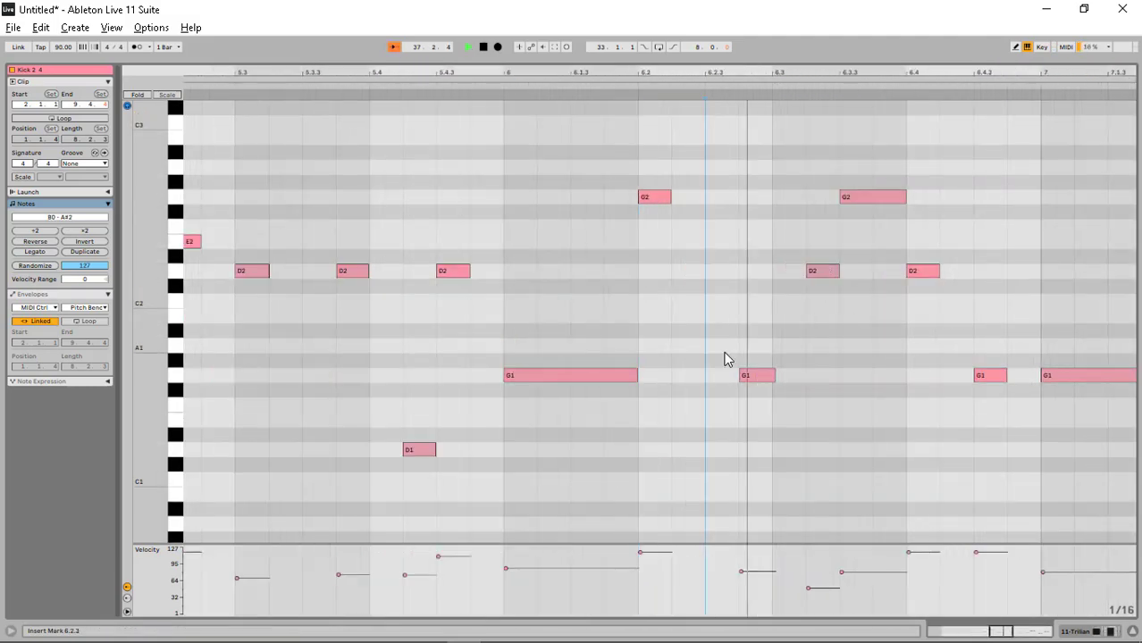
# Step: Add an A#1 note from 7.2 to 7.2.4 and raise the short G1 note at 7.2.4 to C2
pyautogui.scroll(-3, 725, 358)
pyautogui.doubleClick(923, 331)
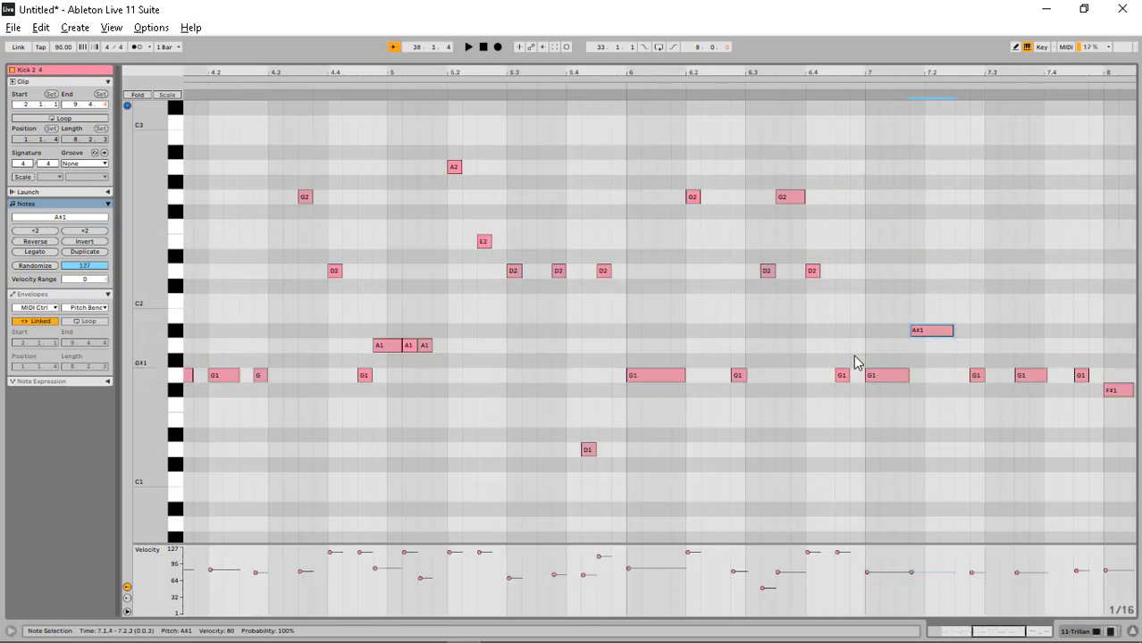
pyautogui.scroll(3, 804, 357)
pyautogui.click(854, 362)
pyautogui.doubleClick(1051, 301)
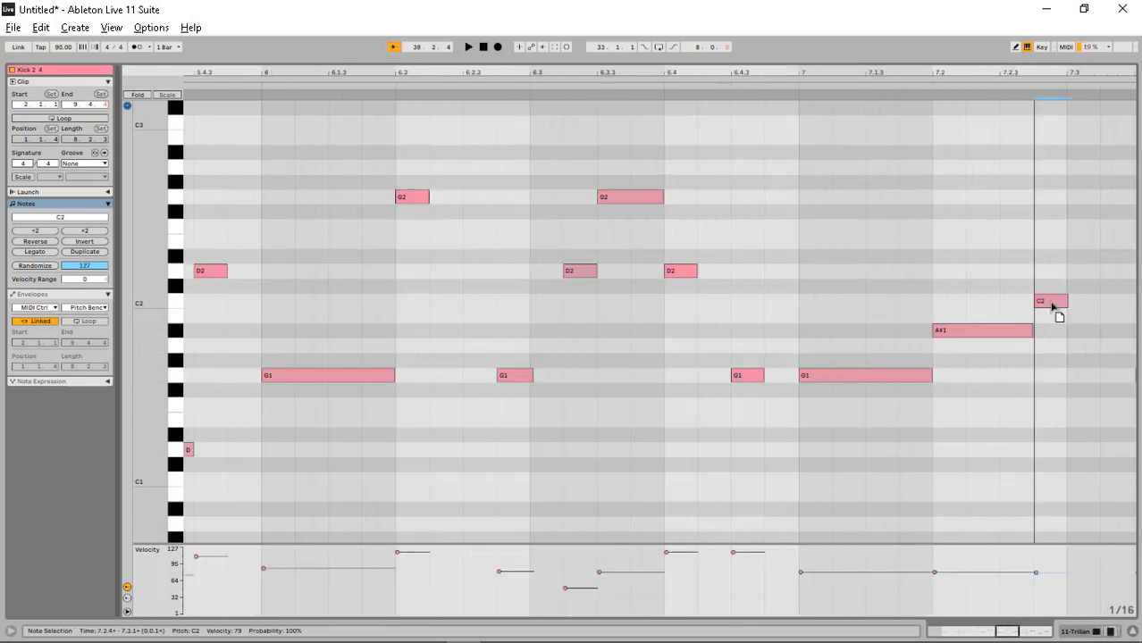
# Step: Raise the G1 note at 7.3.3 to D2 and play bar 7
pyautogui.hscroll(3, 779, 344)
pyautogui.doubleClick(813, 273)
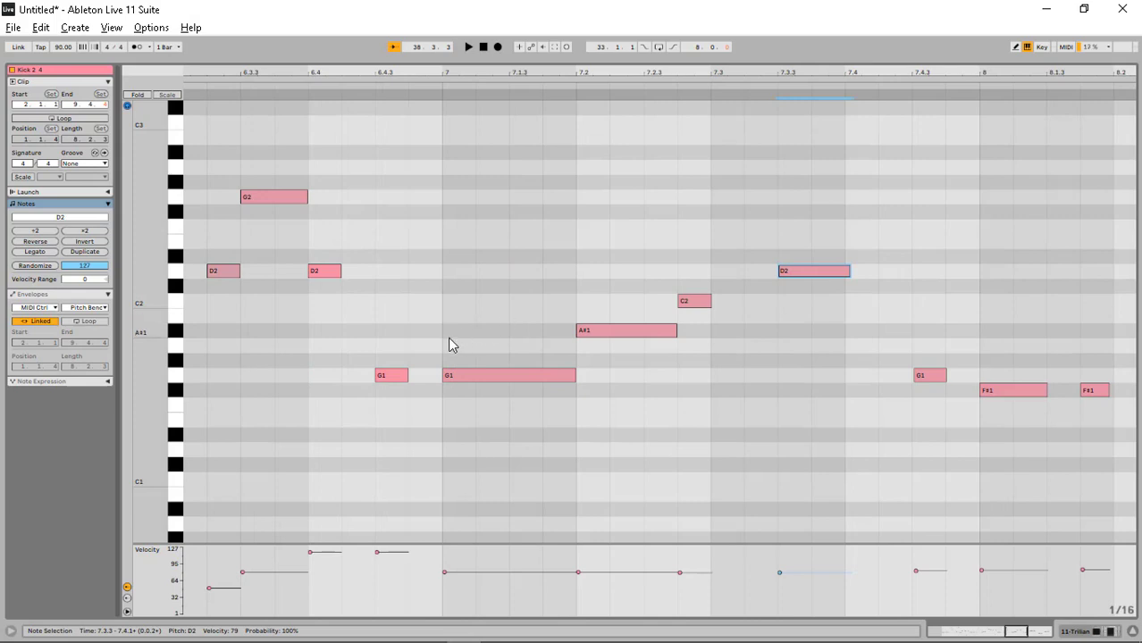
pyautogui.click(449, 340)
pyautogui.press('space')
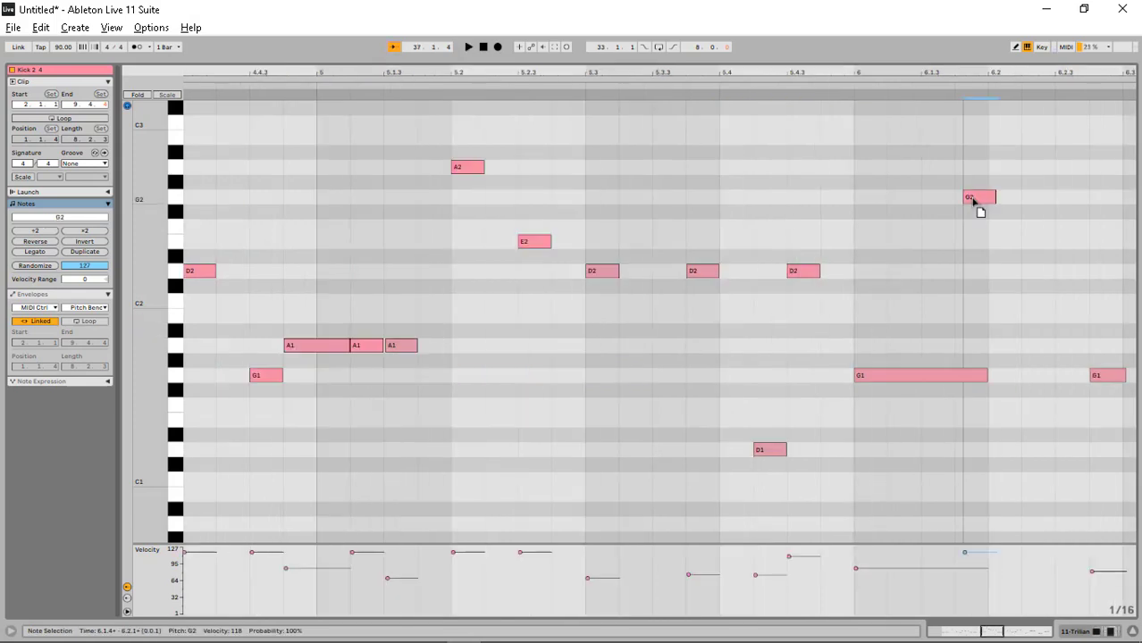
# Step: Move the G2 note at 6.2 to 6.1.4, shorten bar 6's opening G1 note to end there, and play
pyautogui.moveTo(972, 200); pyautogui.dragTo(967, 201)
pyautogui.click(794, 320)
pyautogui.press('space')
pyautogui.moveTo(977, 378); pyautogui.dragTo(1011, 379)
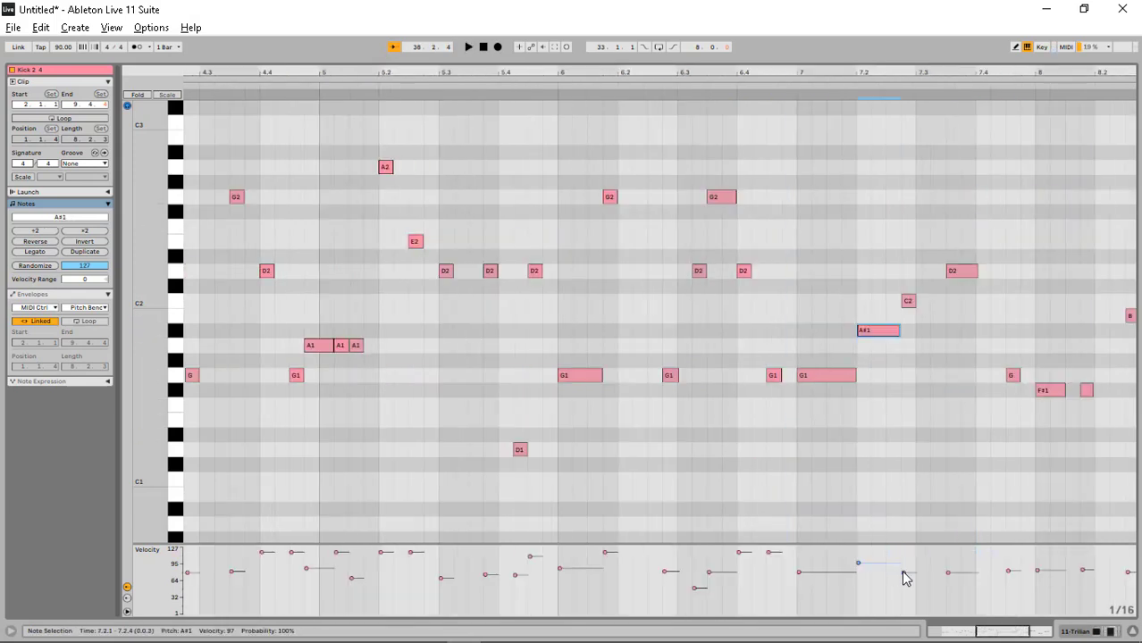
# Step: Set the velocity of bar 7's A#1 note to 97 and its C2 note to 111, and play
pyautogui.moveTo(903, 570); pyautogui.dragTo(904, 555)
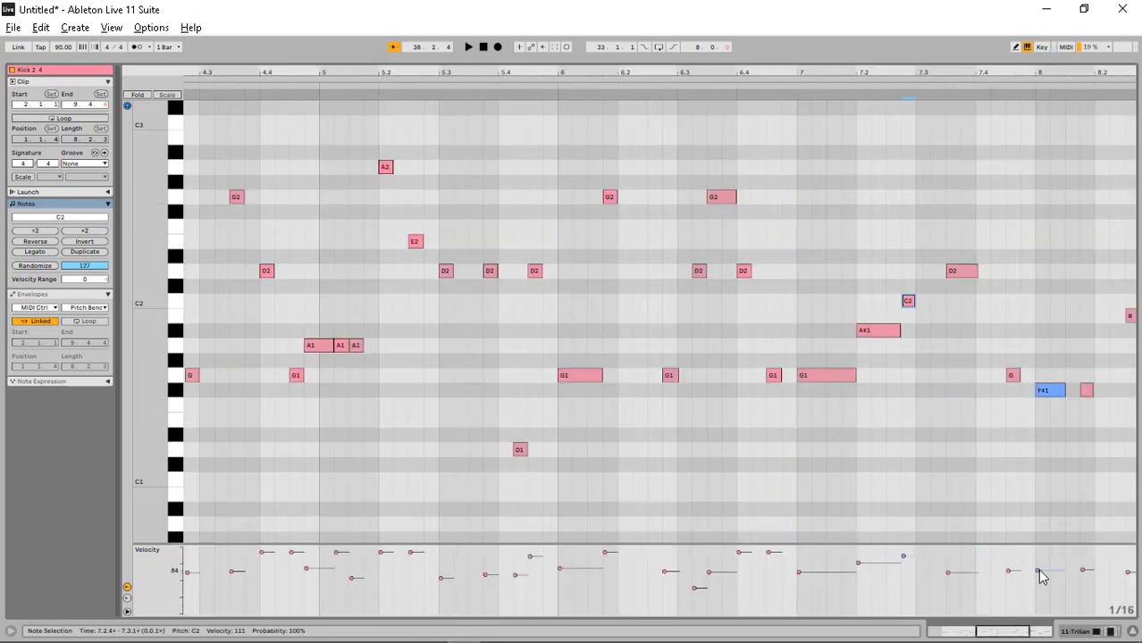
pyautogui.click(921, 513)
pyautogui.press('space')
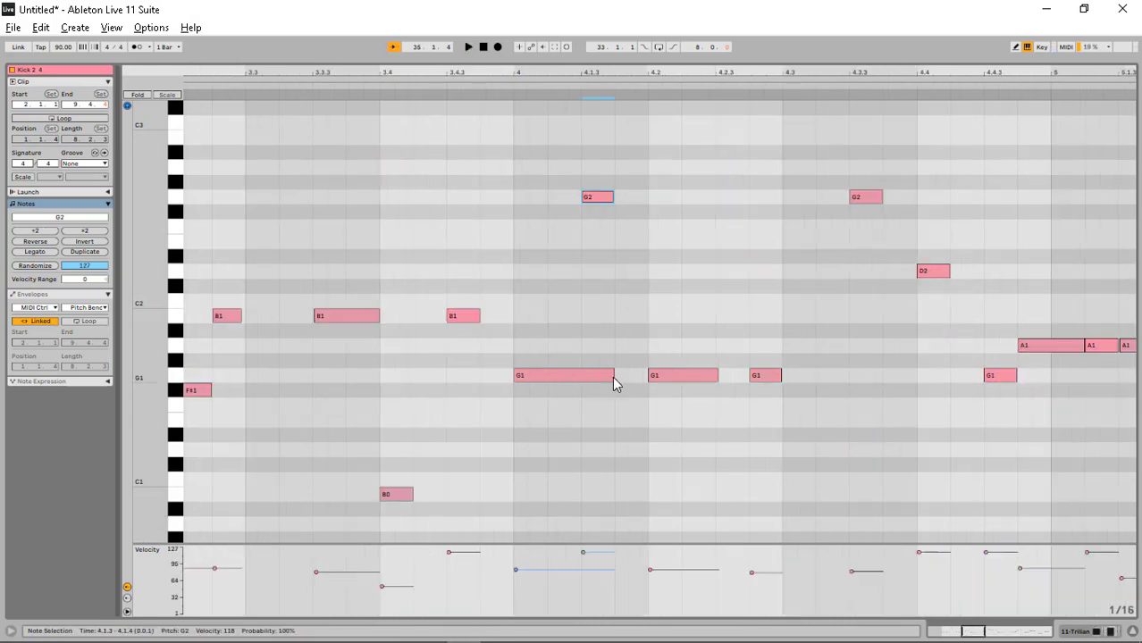
# Step: Try a short G2 note at 4.1.3 with bar 4's opening G1 note shortened to end there, and play
pyautogui.moveTo(613, 377); pyautogui.dragTo(580, 377)
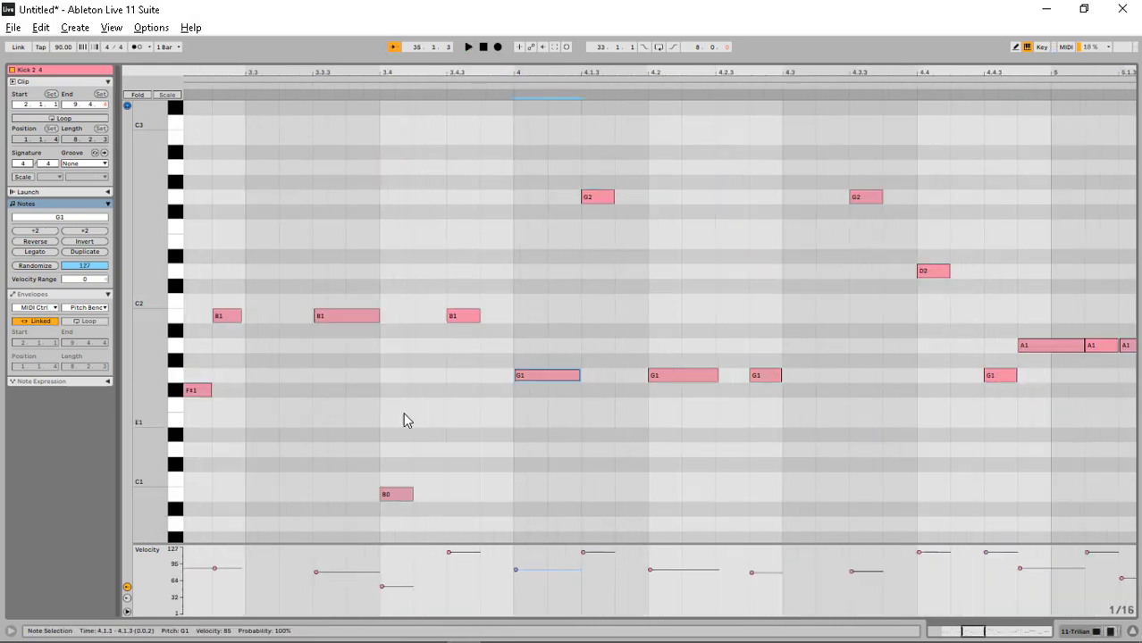
pyautogui.click(402, 413)
pyautogui.press('space')
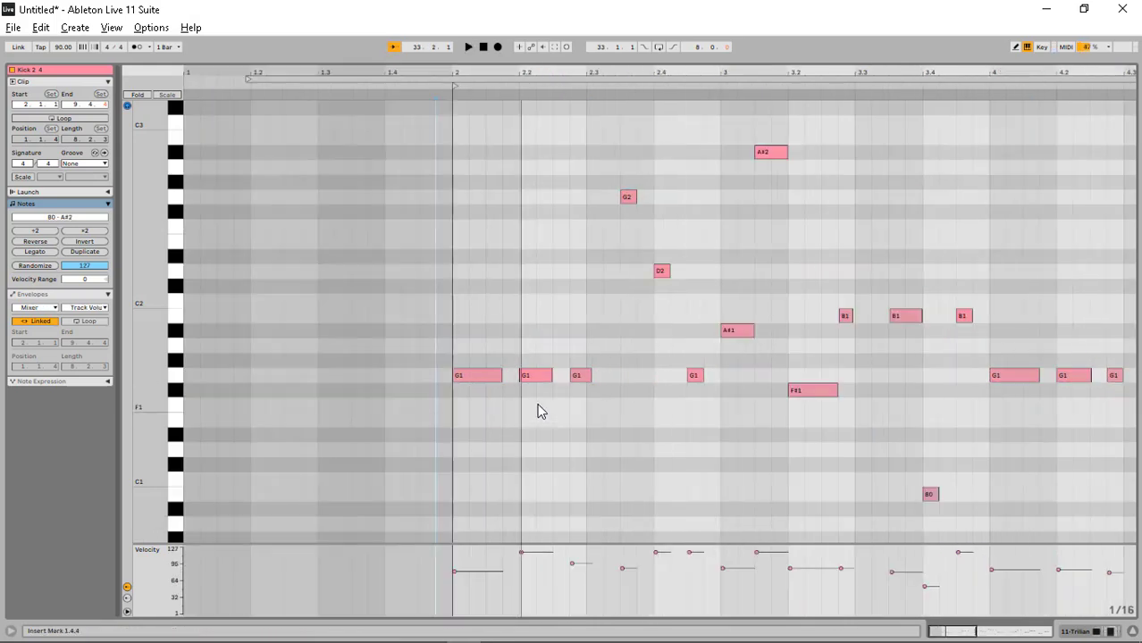
# Step: Stack short notes from E0 to A#0 just before bar 2, add short F0 notes at 2 and 2.2, and audition
pyautogui.press('space')
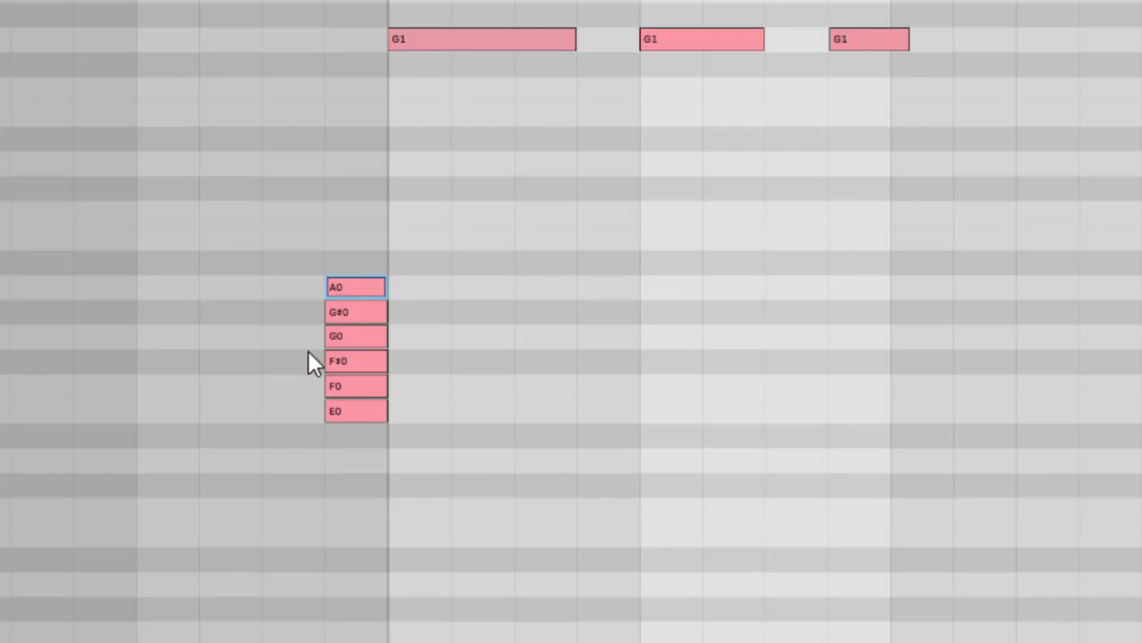
pyautogui.click(284, 363)
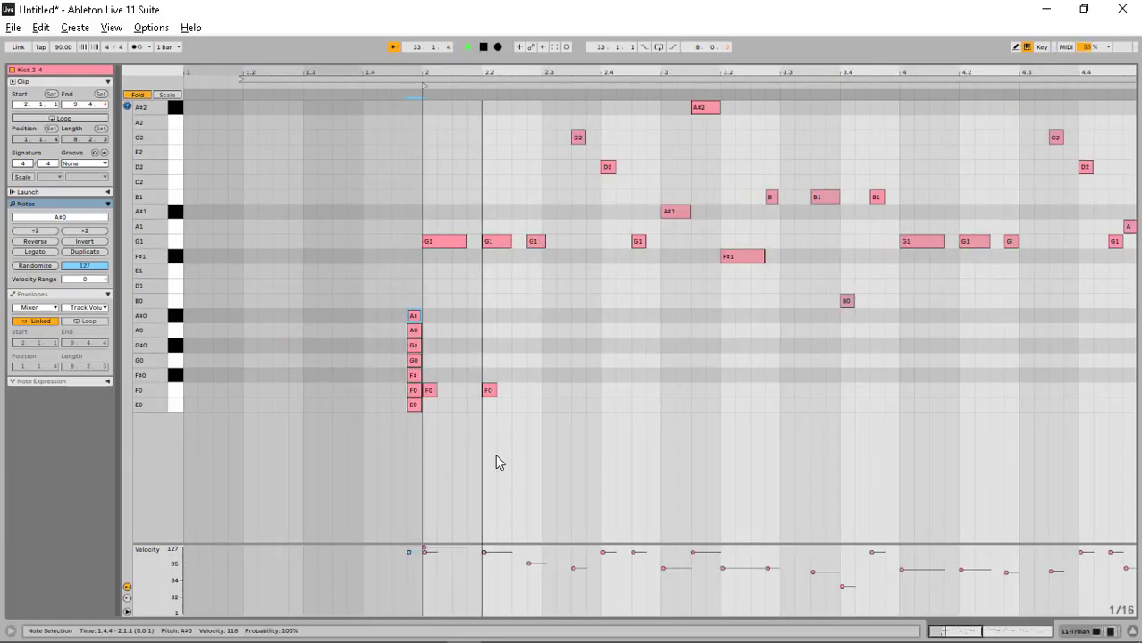
pyautogui.scroll(2, 513, 429)
pyautogui.press('space')
pyautogui.press('space')
pyautogui.press('space')
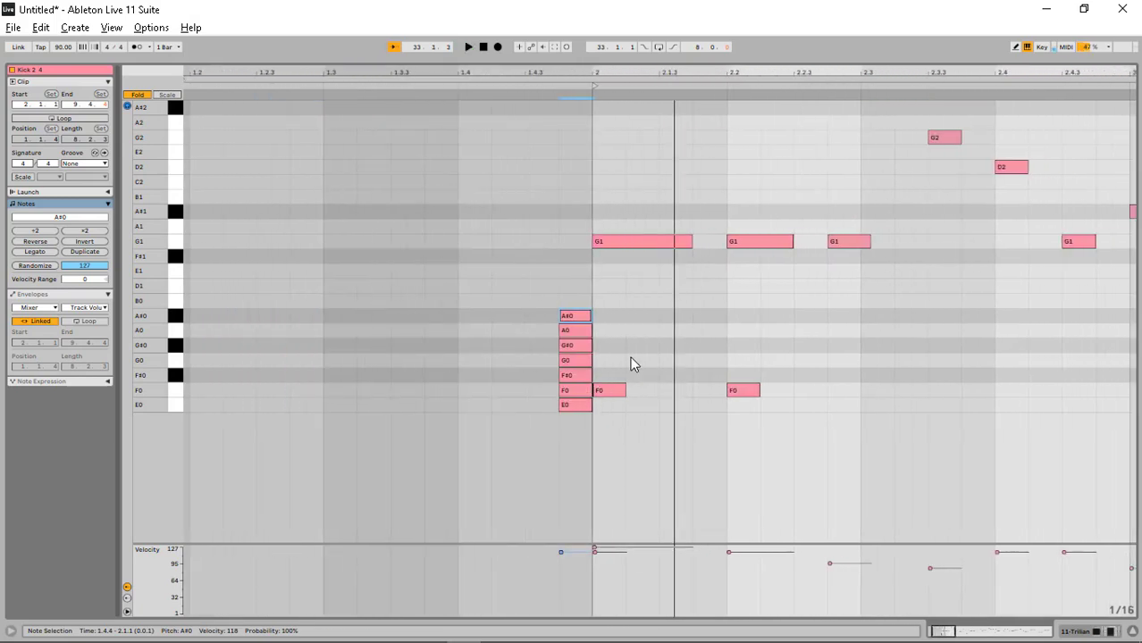
# Step: Add short A#0 and G2 notes at 2.1.4, remove the F0 note at the start of bar 2, and play
pyautogui.doubleClick(704, 315)
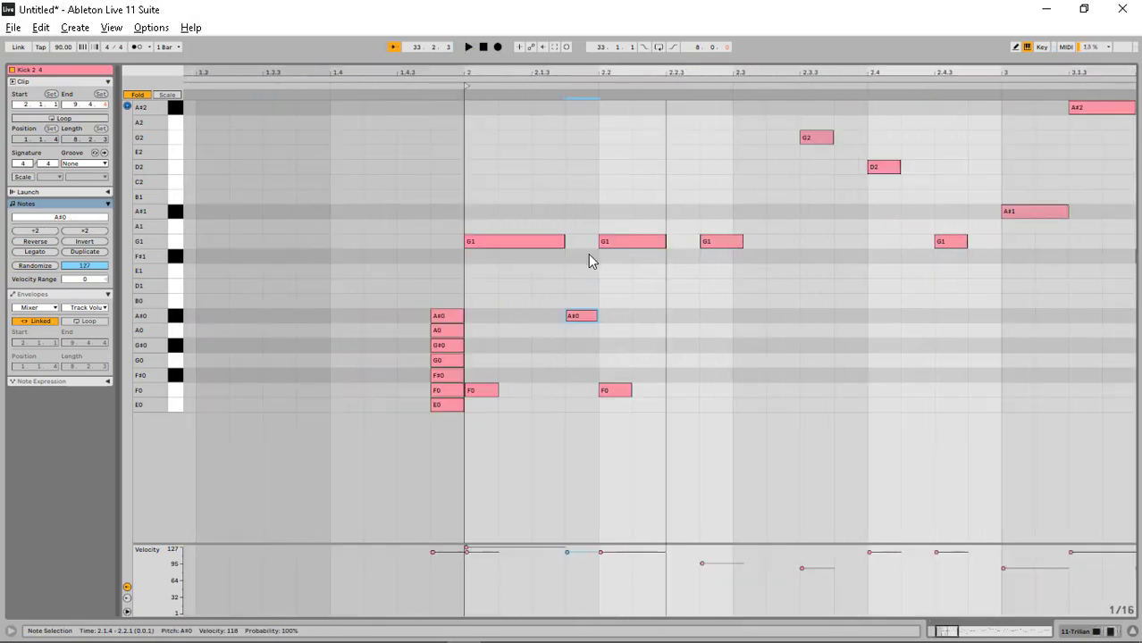
pyautogui.doubleClick(590, 241)
pyautogui.click(464, 283)
pyautogui.press('space')
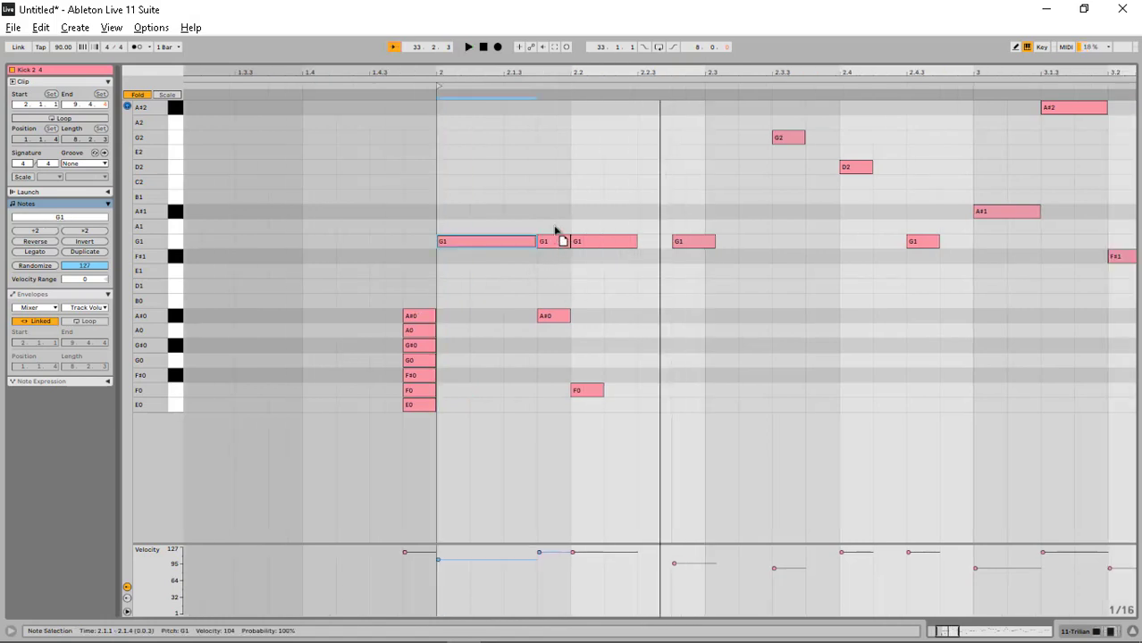
pyautogui.moveTo(556, 234); pyautogui.dragTo(555, 152)
pyautogui.press('space')
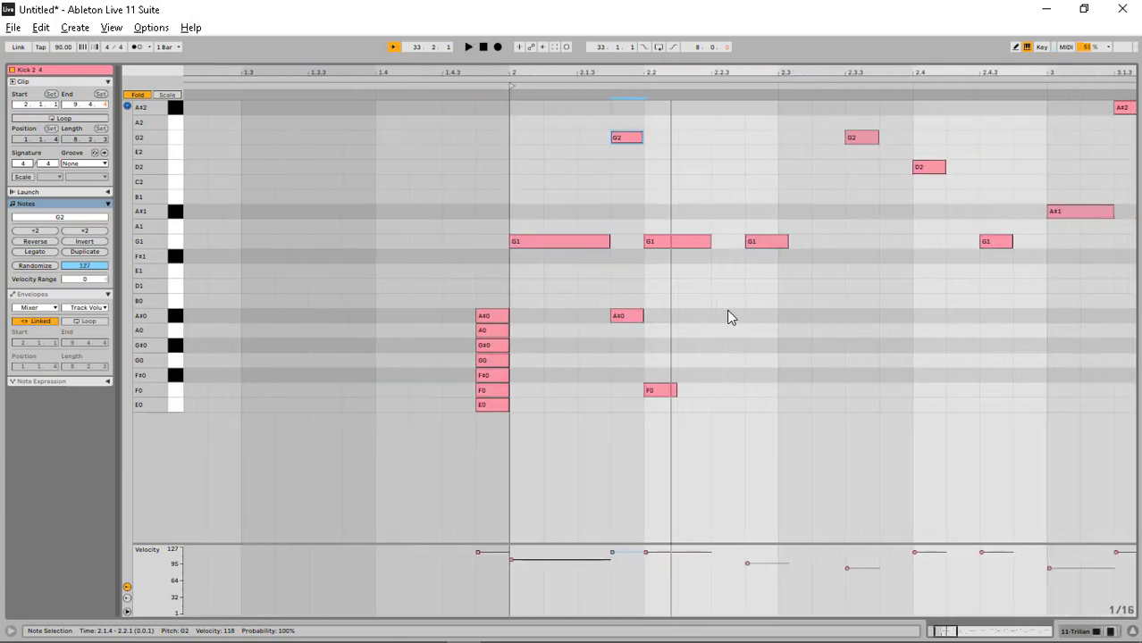
# Step: Add short A#0 and G2 notes at 2.2.3 and play from bar 2
pyautogui.click(719, 315)
pyautogui.click(730, 137)
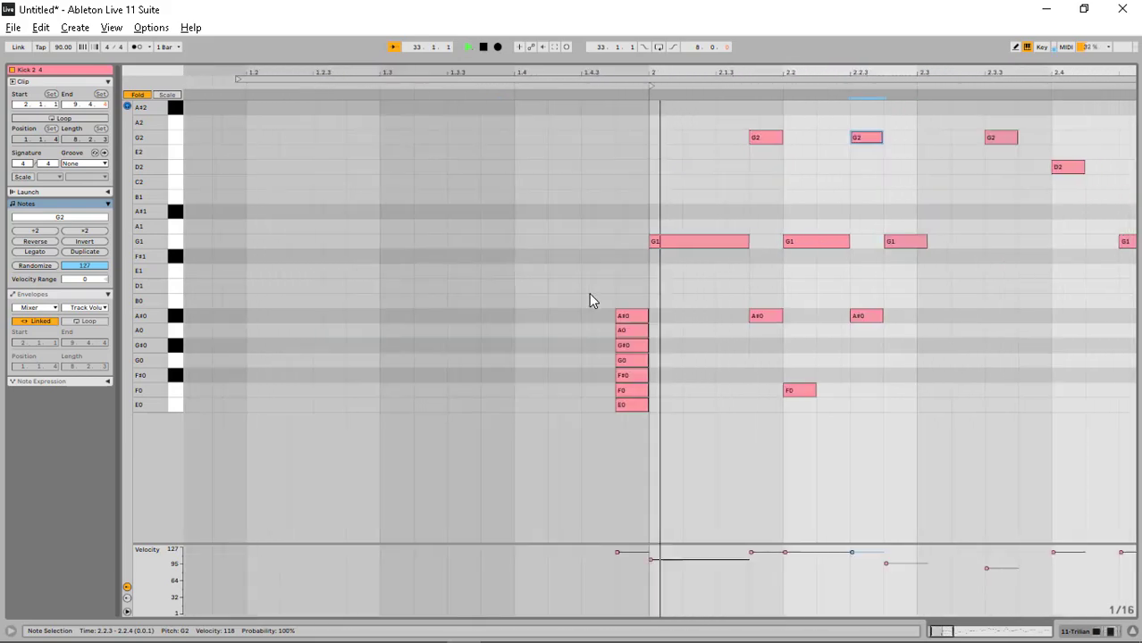
pyautogui.press('space')
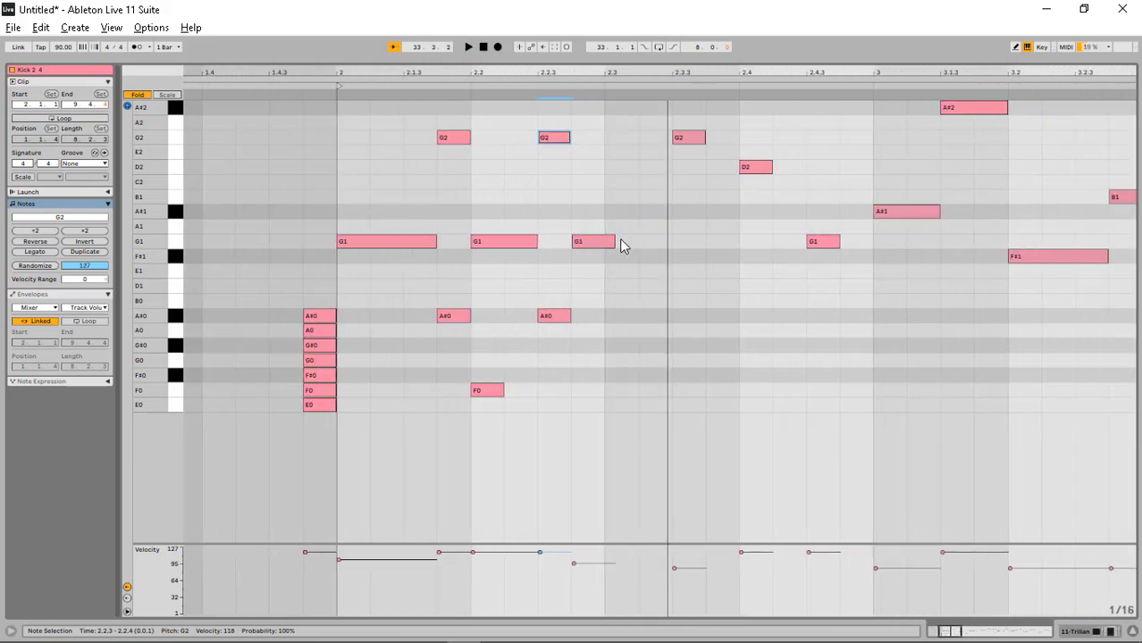
# Step: Add short G2 notes with matching A#0 notes below at 2.3, 2.3.2 and 2.3.4
pyautogui.doubleClick(620, 137)
pyautogui.doubleClick(655, 138)
pyautogui.doubleClick(621, 316)
pyautogui.doubleClick(654, 316)
pyautogui.doubleClick(666, 317)
pyautogui.doubleClick(667, 137)
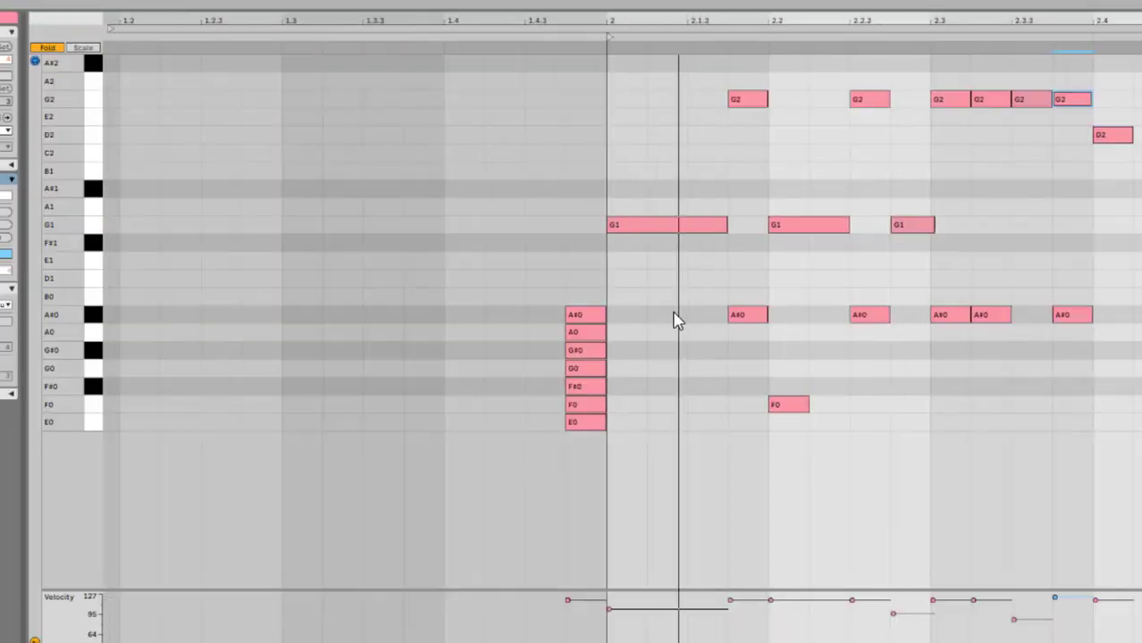
# Step: Add short D2 and A#0 notes at 2.4.2 and G2 and A#0 notes at 2.4.4, and lower the repeated notes' velocities
pyautogui.doubleClick(968, 316)
pyautogui.doubleClick(968, 137)
pyautogui.moveTo(1051, 106); pyautogui.dragTo(1052, 135)
pyautogui.doubleClick(1130, 315)
pyautogui.doubleClick(1132, 101)
pyautogui.scroll(-2, 893, 179)
pyautogui.moveTo(439, 87); pyautogui.dragTo(686, 109)
pyautogui.moveTo(584, 602); pyautogui.dragTo(583, 637)
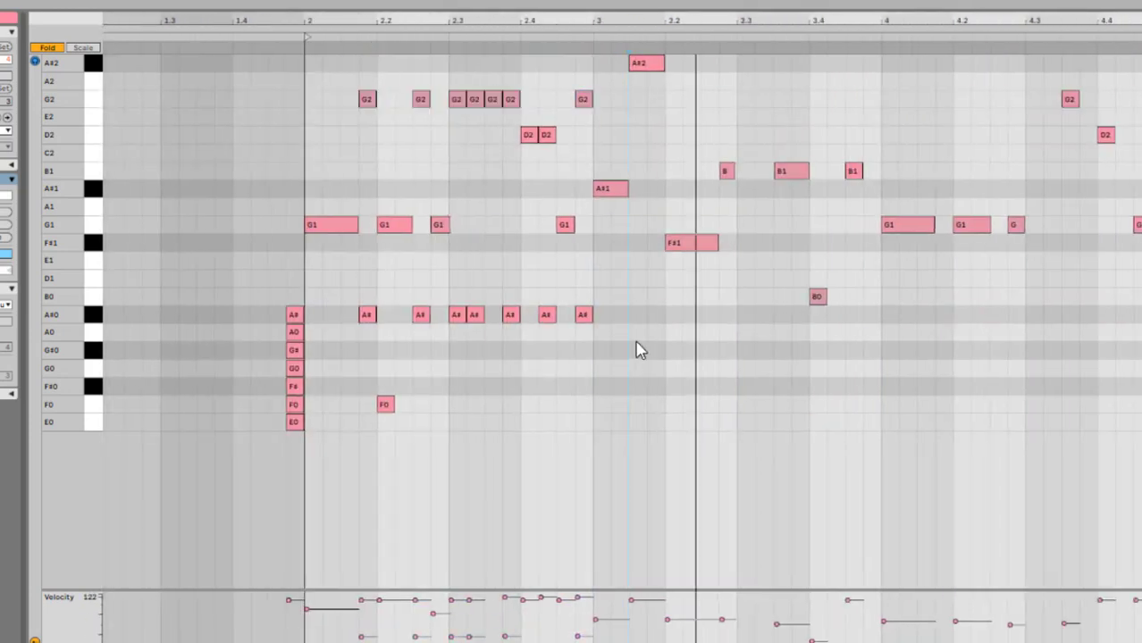
# Step: Add short B1 notes with matching A#0 notes below at 3.3, 3.3.2 and 3.4.2
pyautogui.scroll(2, 637, 349)
pyautogui.doubleClick(884, 315)
pyautogui.doubleClick(886, 172)
pyautogui.doubleClick(926, 172)
pyautogui.doubleClick(925, 315)
pyautogui.hscroll(2, 747, 438)
pyautogui.doubleClick(896, 172)
pyautogui.doubleClick(896, 315)
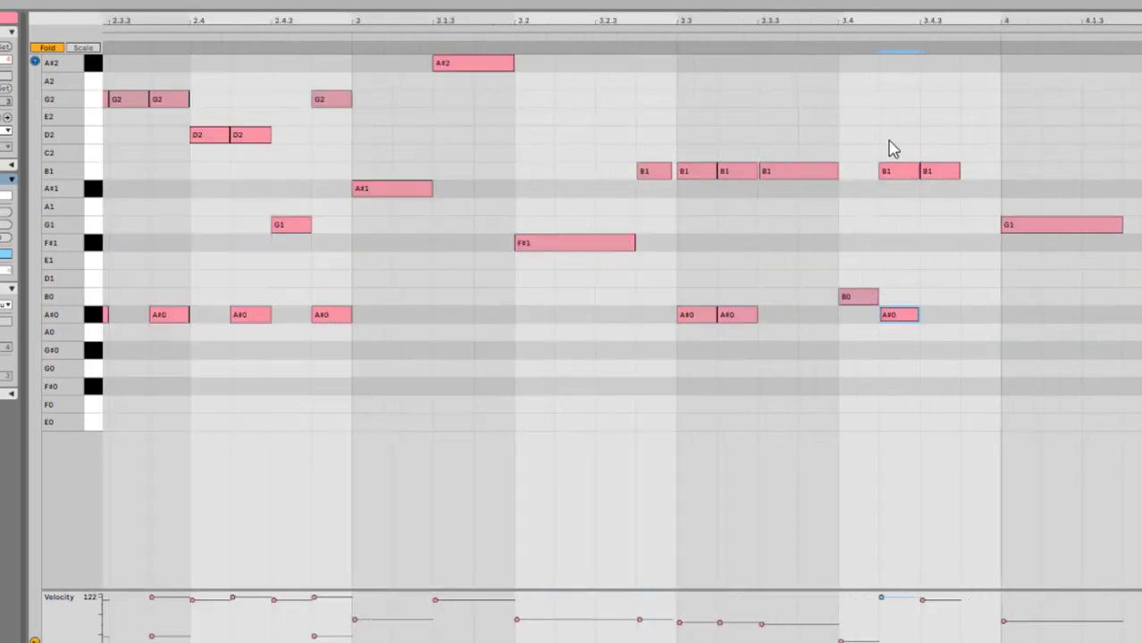
pyautogui.click(612, 384)
pyautogui.scroll(-5, 433, 373)
pyautogui.scroll(5, 218, 438)
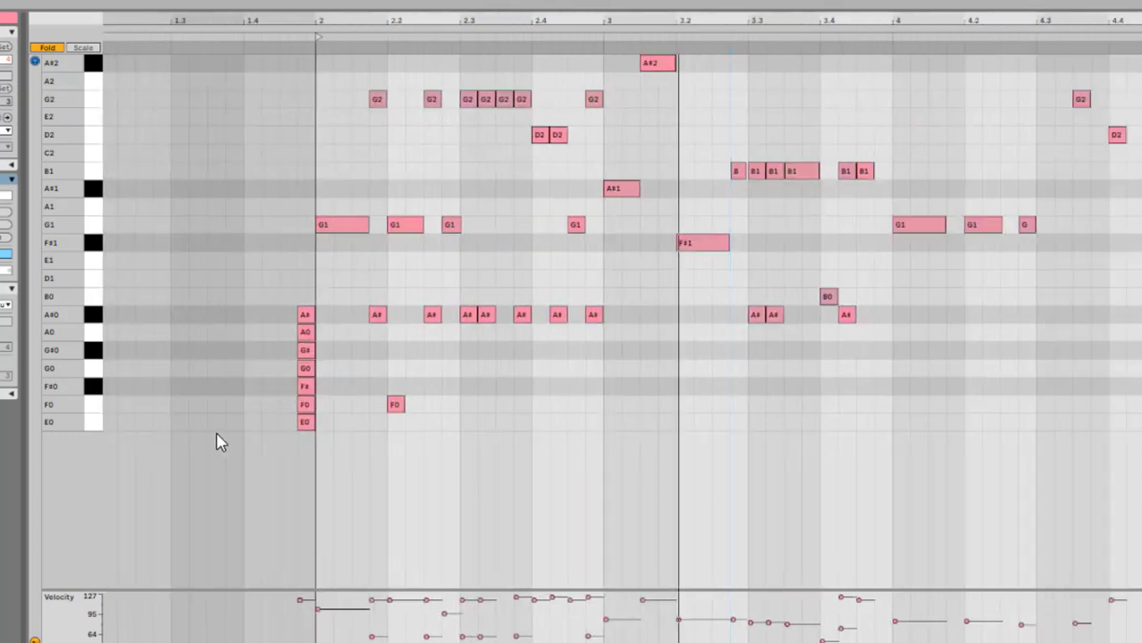
# Step: Add short G2 notes with matching A#0 notes below at 4.1.4 and 4.2.3
pyautogui.hscroll(5, 625, 385)
pyautogui.doubleClick(748, 314)
pyautogui.doubleClick(869, 315)
pyautogui.doubleClick(870, 99)
# Step: Add short G2 notes with matching A#0 notes at 4.3, 4.3.2 and 4.3.4, and lower the repeated G2 notes' velocities
pyautogui.doubleClick(981, 316)
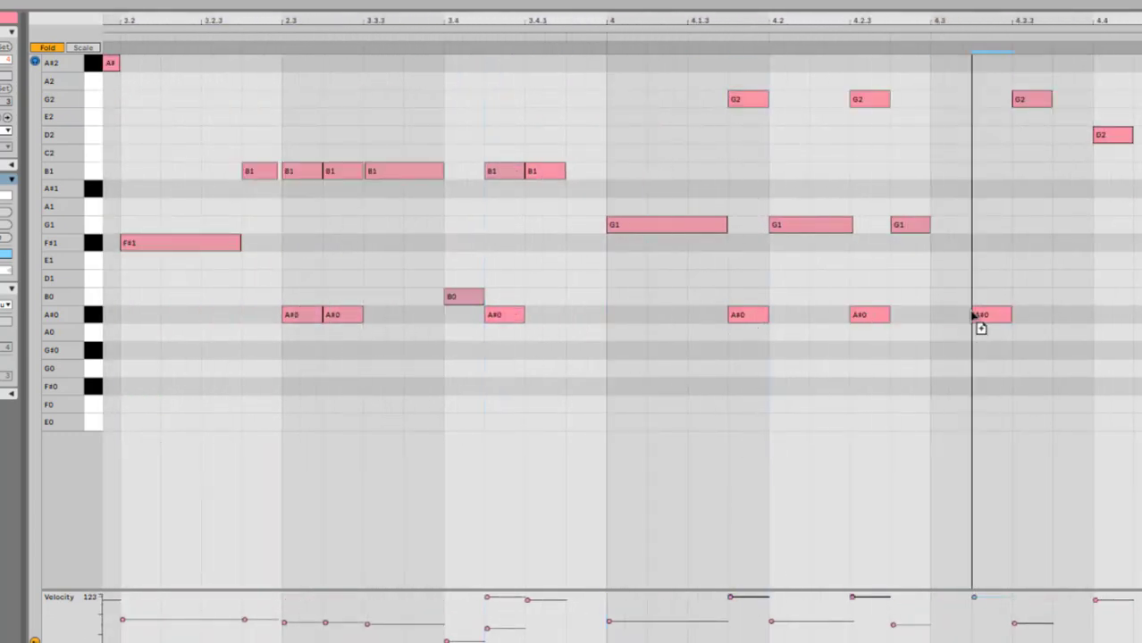
pyautogui.doubleClick(950, 314)
pyautogui.doubleClick(950, 99)
pyautogui.doubleClick(991, 99)
pyautogui.doubleClick(1072, 314)
pyautogui.doubleClick(1072, 99)
pyautogui.moveTo(941, 74); pyautogui.dragTo(992, 150)
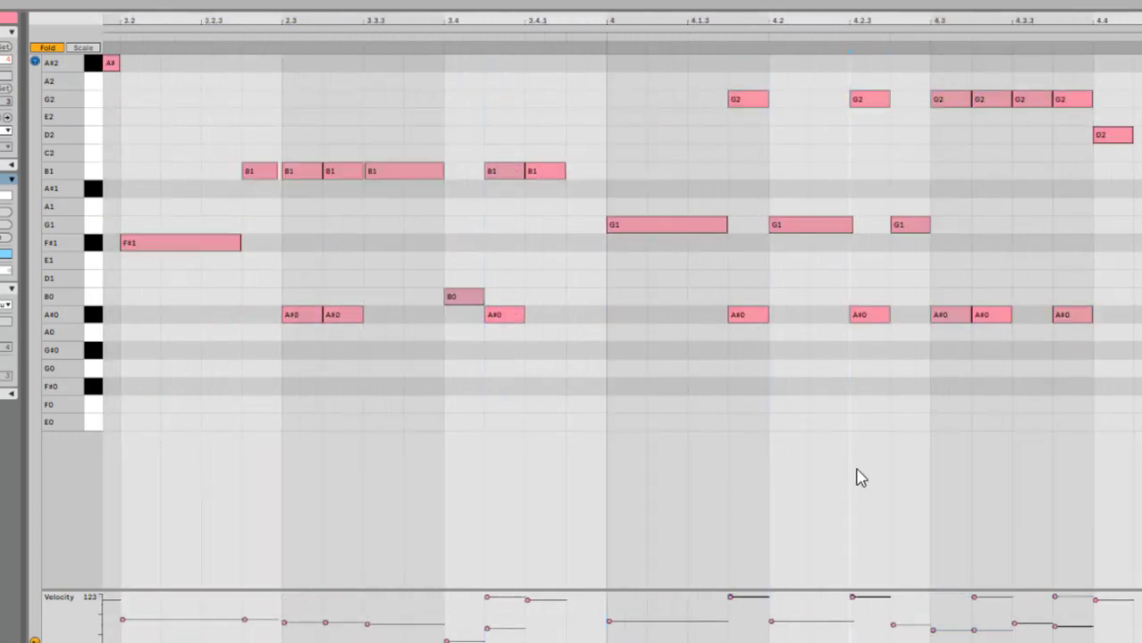
# Step: Add D2 with A#0 at 4.4.2, A1 notes at 5.1.3 and 5.1.4, and an A#0 note at 5.1.4
pyautogui.doubleClick(1136, 314)
pyautogui.hscroll(5, 1088, 323)
pyautogui.doubleClick(573, 135)
pyautogui.click(352, 392)
pyautogui.click(778, 207)
pyautogui.doubleClick(820, 208)
pyautogui.doubleClick(819, 314)
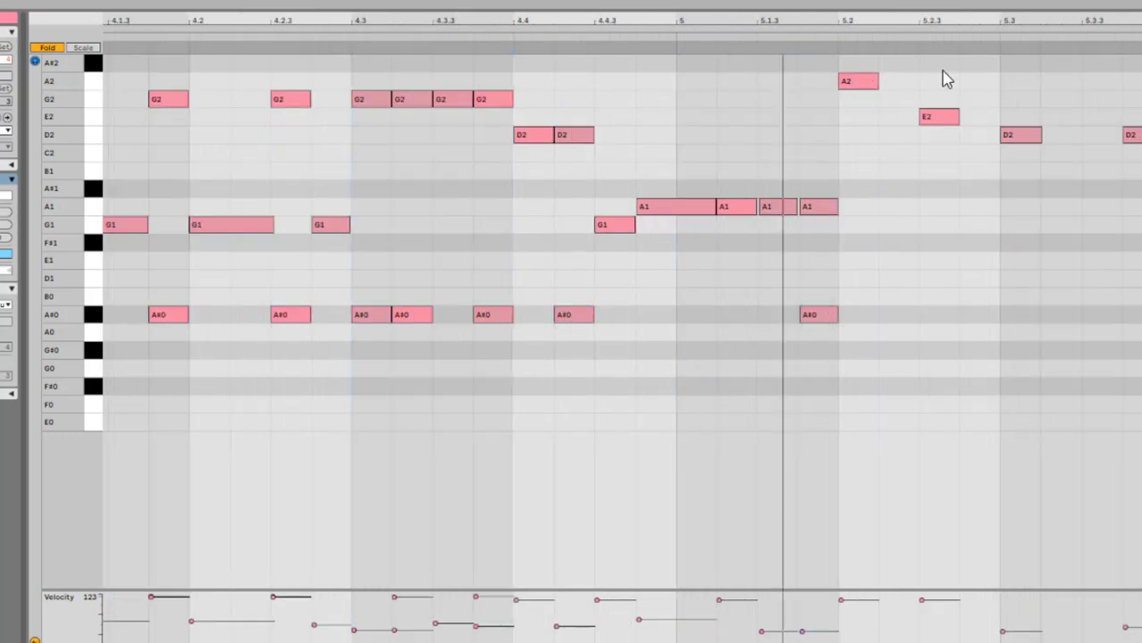
# Step: Add A2 with A#0 at 5.2.2 and D2 with A#0 at 5.2.4, 5.3.2 and 5.3.3, lowering the repeats' velocities
pyautogui.doubleClick(899, 81)
pyautogui.doubleClick(979, 314)
pyautogui.doubleClick(1060, 314)
pyautogui.doubleClick(1101, 314)
pyautogui.doubleClick(1061, 135)
pyautogui.doubleClick(1100, 135)
pyautogui.doubleClick(979, 135)
pyautogui.moveTo(1069, 99); pyautogui.dragTo(1091, 171)
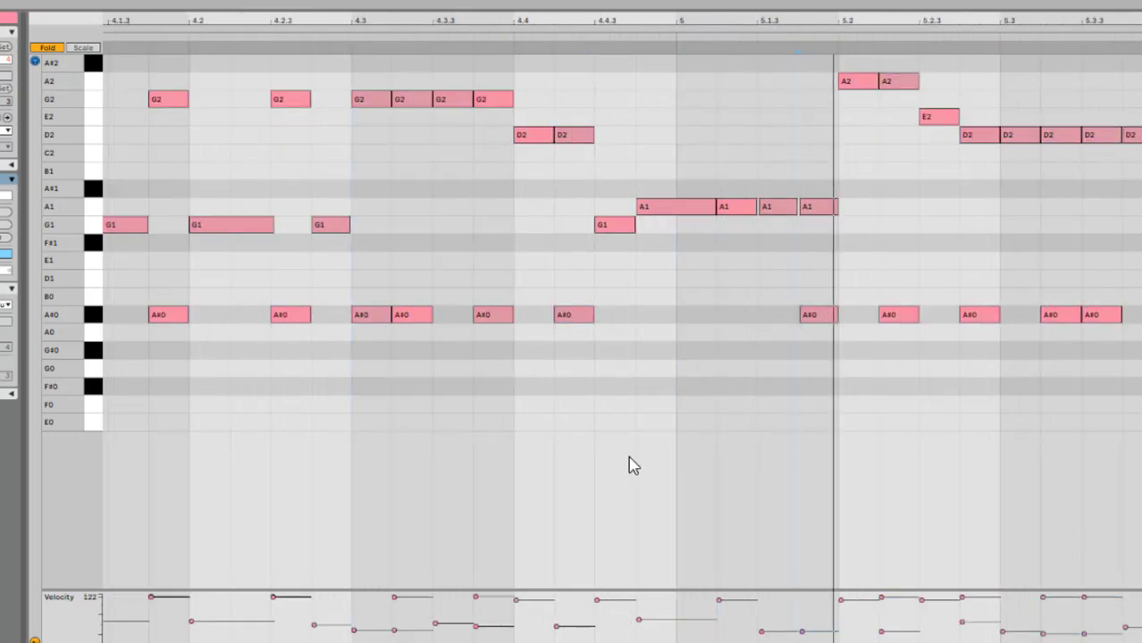
# Step: Add short A#0 notes at 5.4, 5.4.4 and from 6.2 to 6.2.3, with repeated D2 and G2 notes above
pyautogui.doubleClick(1013, 334)
pyautogui.moveTo(1012, 341); pyautogui.dragTo(1013, 314)
pyautogui.scroll(-5, 1105, 212)
pyautogui.doubleClick(1072, 225)
pyautogui.moveTo(1065, 225); pyautogui.dragTo(1066, 315)
pyautogui.scroll(-5, 1037, 403)
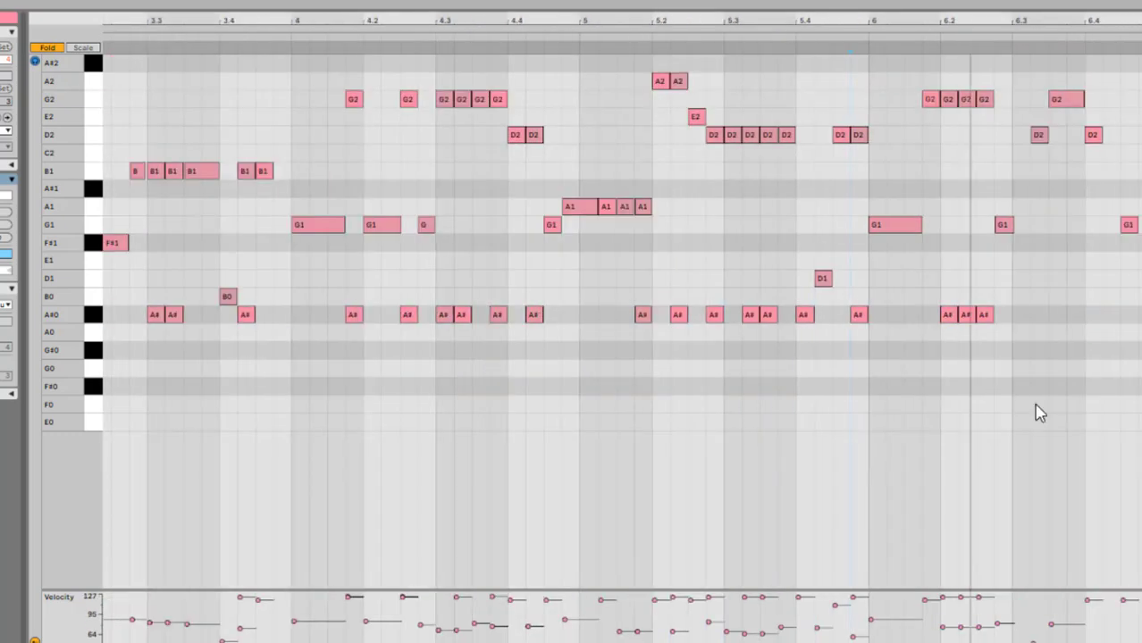
# Step: Add D2 notes at 6.3 and 6.4.2 and a G1 note at 6.4.4, each with a short A#0 note below
pyautogui.scroll(5, 1037, 403)
pyautogui.moveTo(889, 135); pyautogui.dragTo(890, 314)
pyautogui.click(1091, 134)
pyautogui.click(1095, 315)
pyautogui.moveTo(1077, 597); pyautogui.dragTo(1077, 633)
pyautogui.scroll(-5, 998, 268)
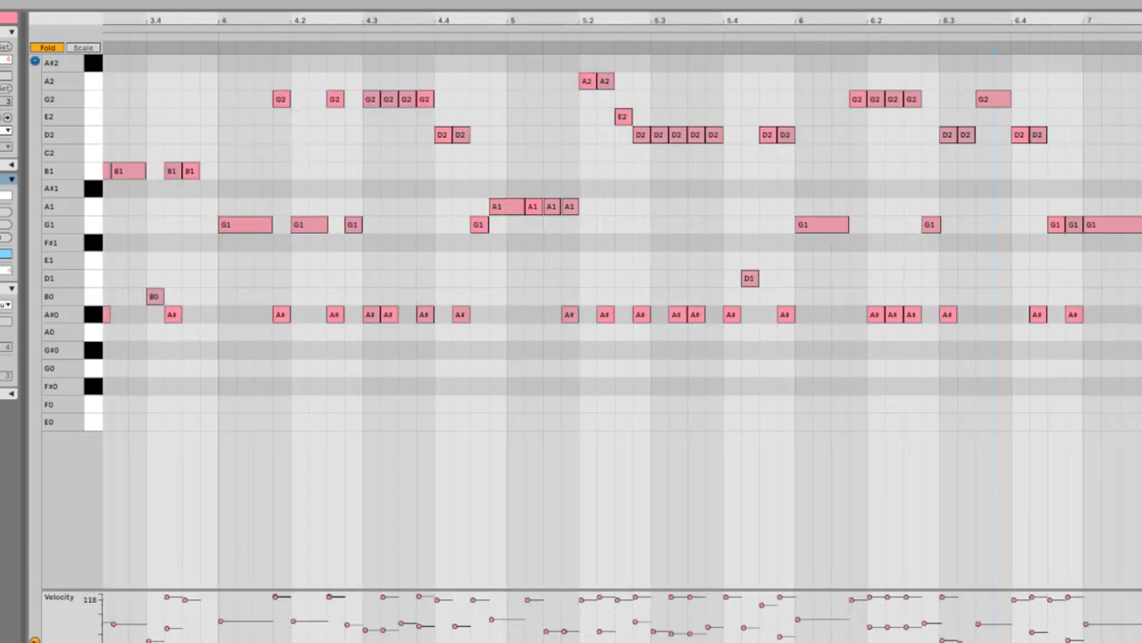
# Step: Add short C2 notes with matching A#0 notes at 7.3 and 7.3.2, and lower their velocities
pyautogui.scroll(5, 980, 153)
pyautogui.doubleClick(793, 153)
pyautogui.doubleClick(832, 153)
pyautogui.moveTo(775, 596); pyautogui.dragTo(775, 632)
pyautogui.moveTo(832, 152); pyautogui.dragTo(832, 314)
pyautogui.moveTo(788, 117); pyautogui.dragTo(837, 311)
# Step: Copy the C2 and A#0 pairs to 7.4 with the upper notes on D2, and add D2 with A#0 at 7.4.4
pyautogui.moveTo(792, 153); pyautogui.dragTo(955, 153)
pyautogui.moveTo(960, 152); pyautogui.dragTo(1083, 135)
pyautogui.doubleClick(1120, 134)
pyautogui.doubleClick(1120, 315)
# Step: Copy the D2 and A#0 note pairs to 8.1.3, 8.2, 8.2.2, 8.4 and 8.4.2, and onward into bar 9
pyautogui.hscroll(5, 703, 359)
pyautogui.moveTo(550, 314); pyautogui.dragTo(673, 315)
pyautogui.moveTo(422, 311); pyautogui.dragTo(746, 308)
pyautogui.moveTo(766, 135); pyautogui.dragTo(1091, 137)
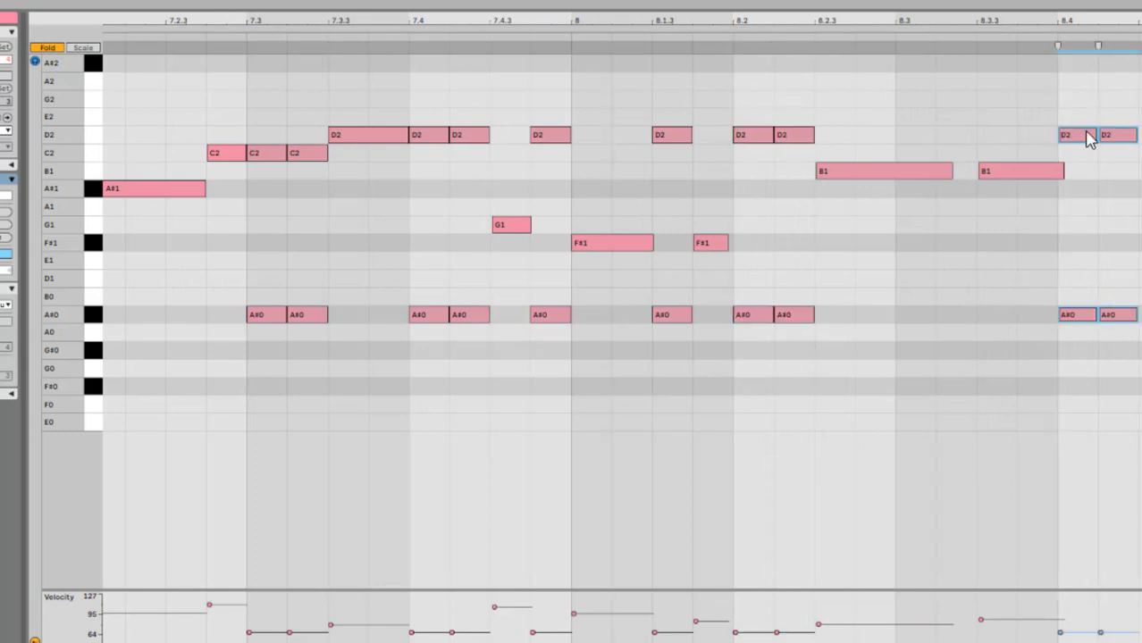
pyautogui.hscroll(3, 1091, 137)
pyautogui.moveTo(981, 315); pyautogui.dragTo(1098, 314)
pyautogui.scroll(-5, 951, 334)
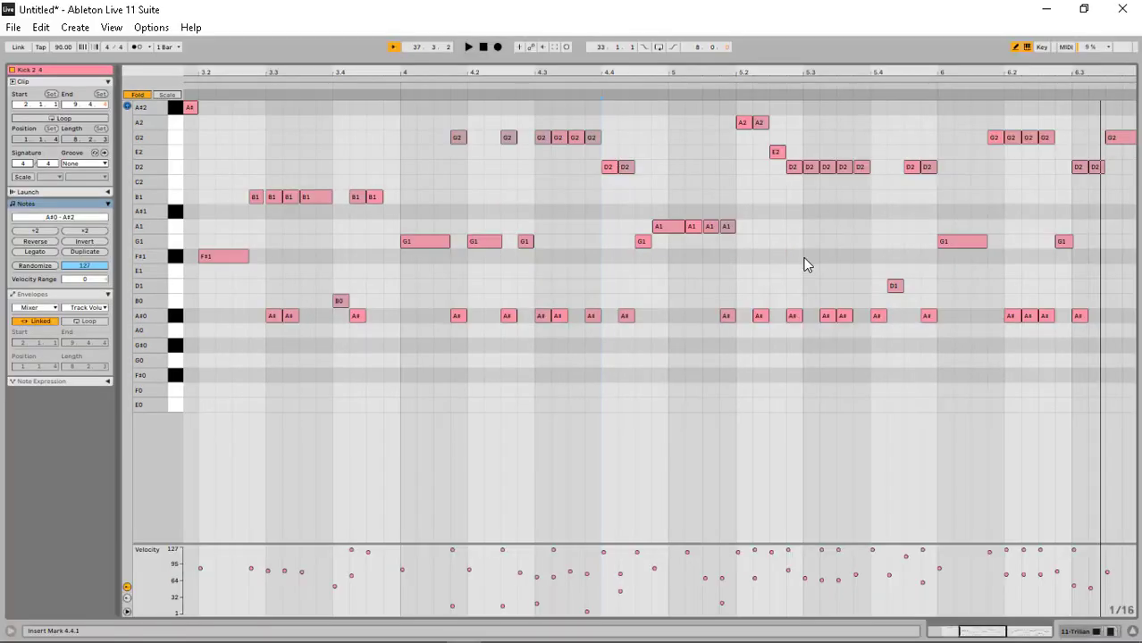
# Step: Play the bass line from bar 2 and follow the notes across the whole clip
pyautogui.press('space')
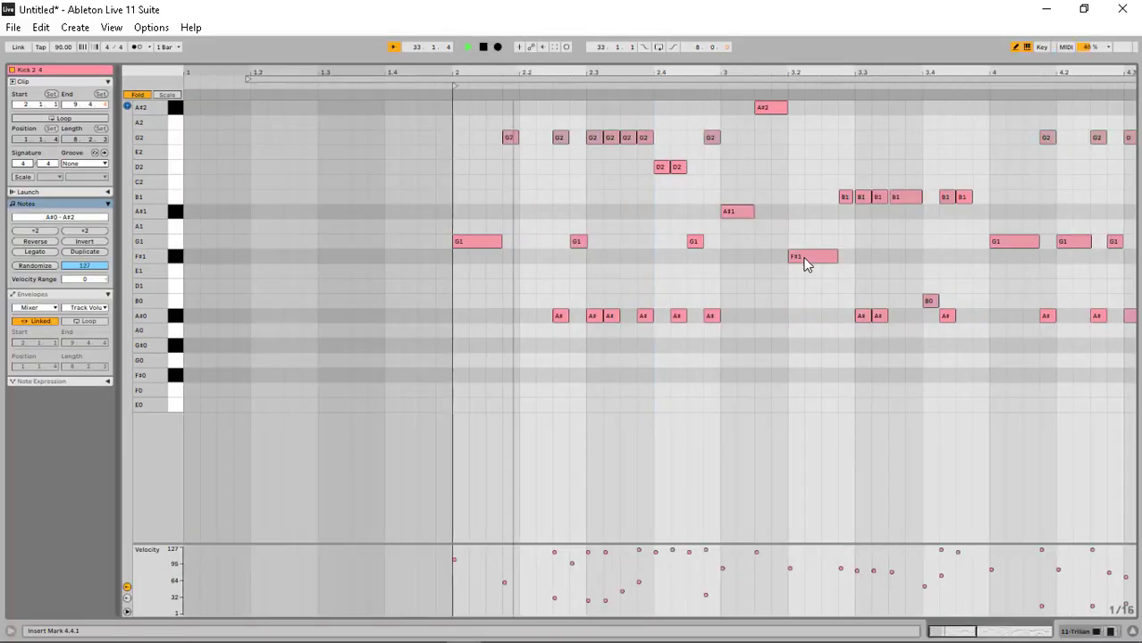
pyautogui.scroll(-3, 576, 344)
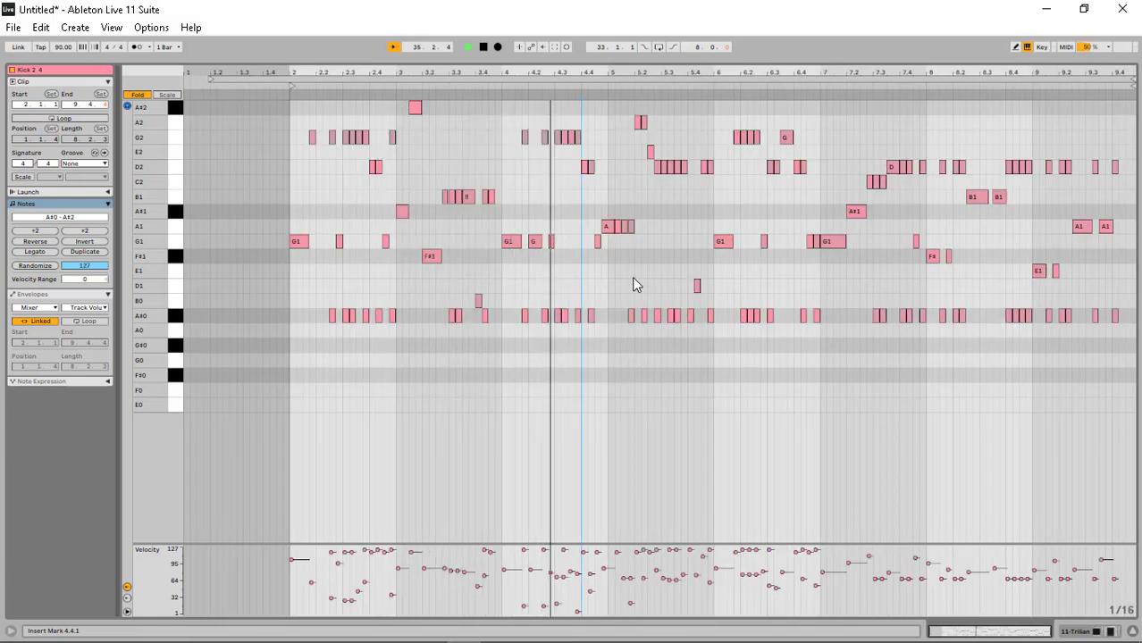
pyautogui.scroll(3, 740, 280)
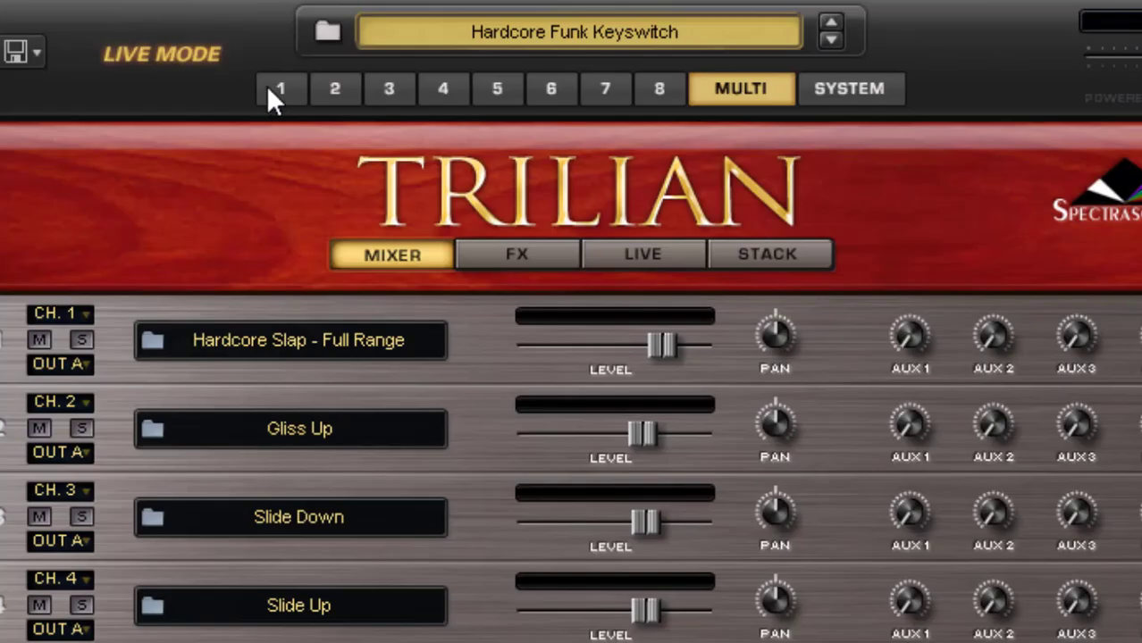
# Step: In Trilian, open the effects of part 1 and set the Drive of the last Smoke amp to 16.50
pyautogui.click(277, 90)
pyautogui.click(651, 352)
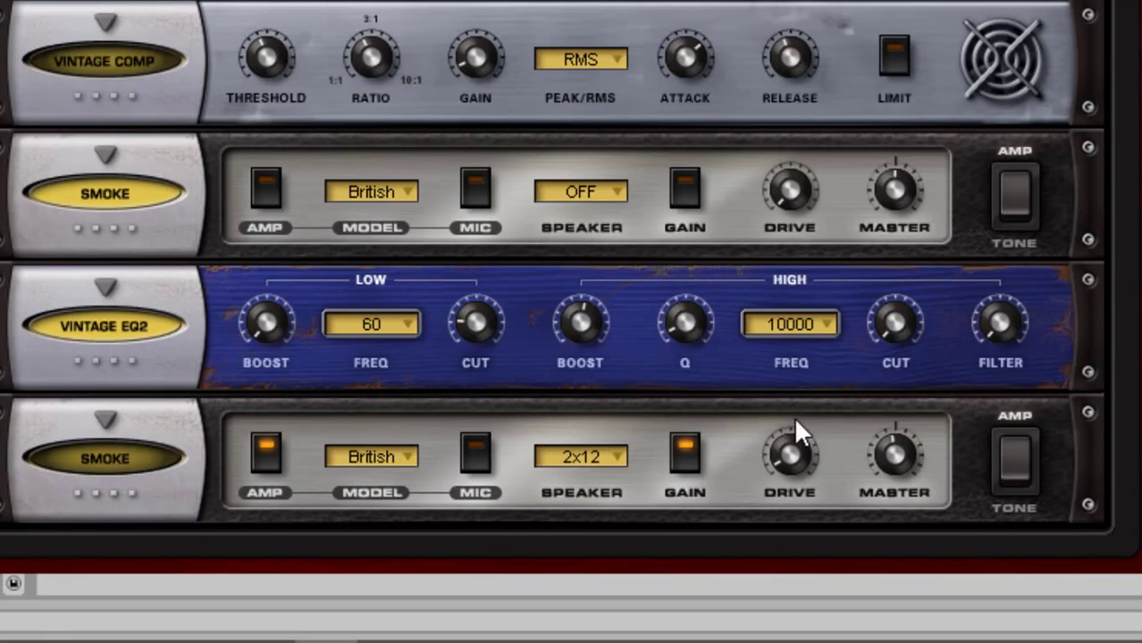
pyautogui.moveTo(793, 416); pyautogui.dragTo(795, 441)
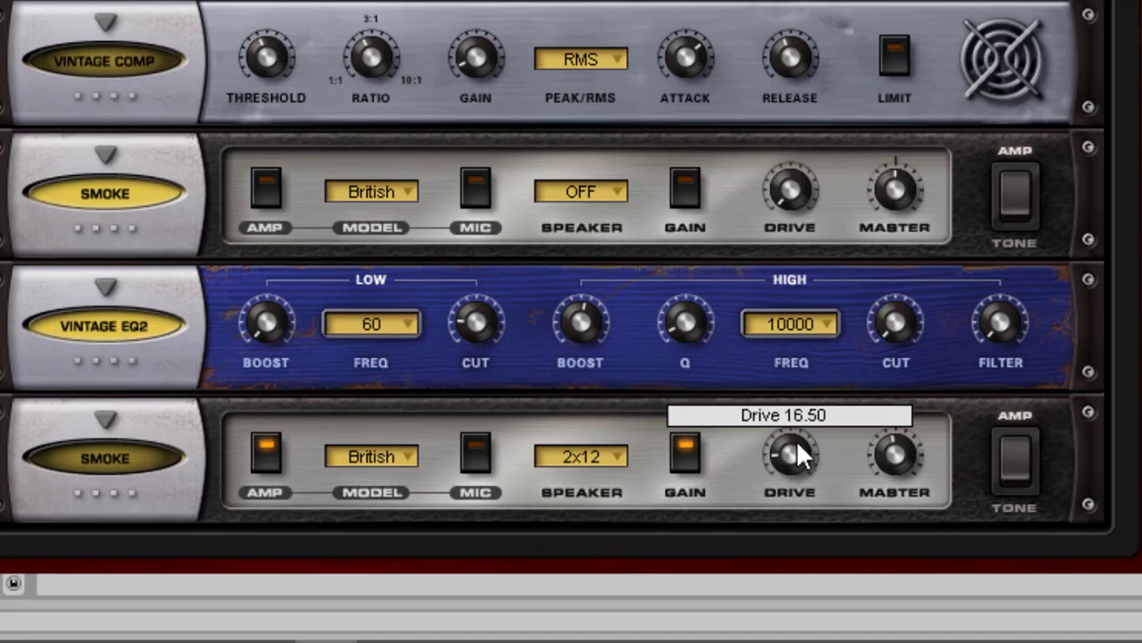